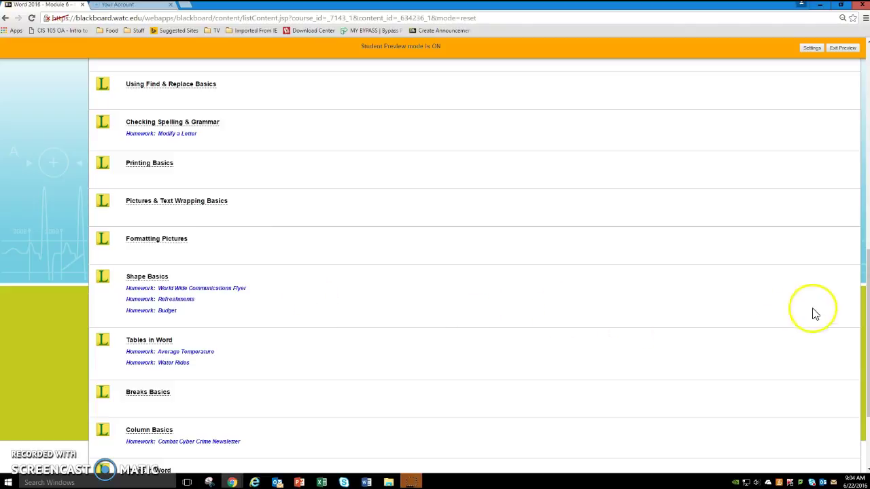
Open the Refreshments assignment and its instructions PDF from the Word 2016 Assignments folder.
drag(867, 314, 866, 63)
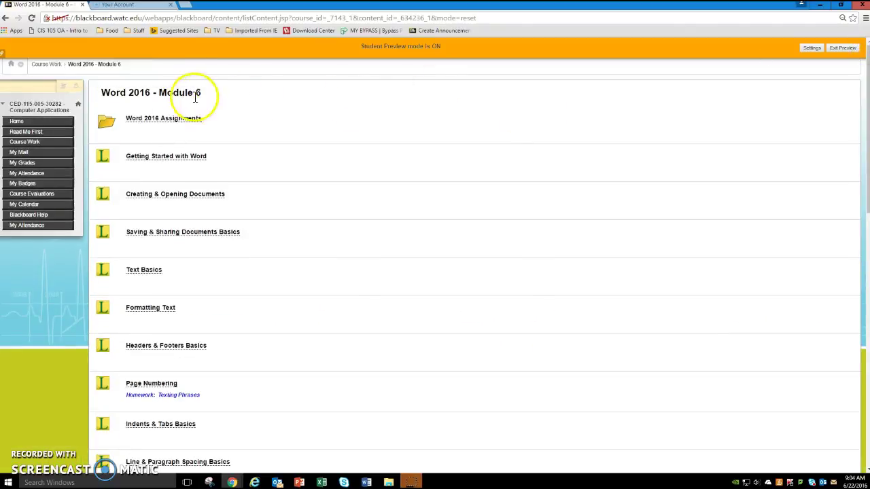
click(176, 121)
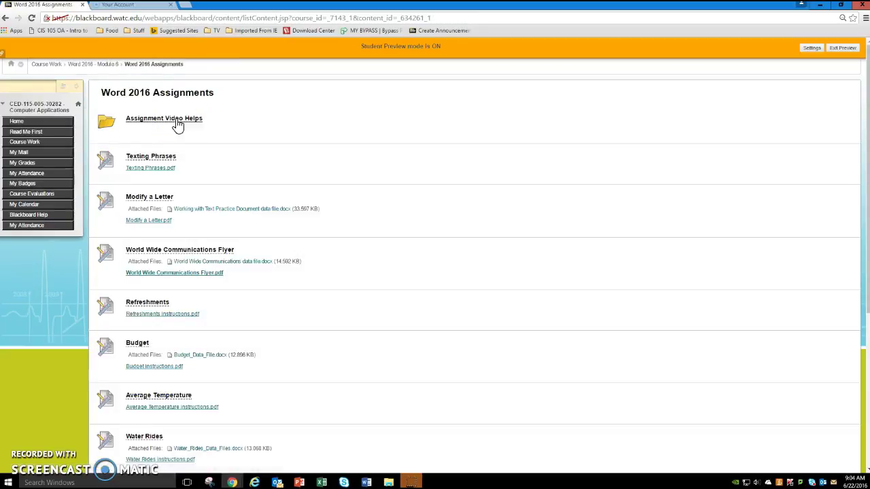
click(147, 304)
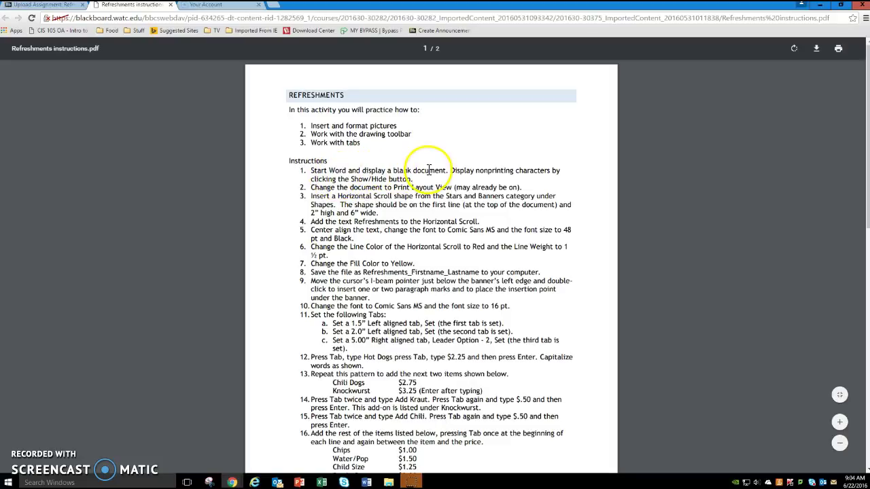
Find and launch Word 2016 and start a blank document.
click(48, 482)
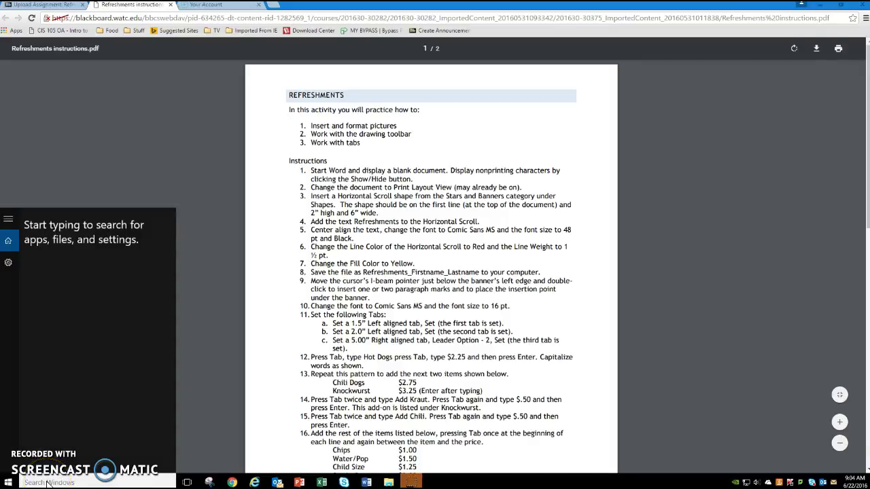
text(word)
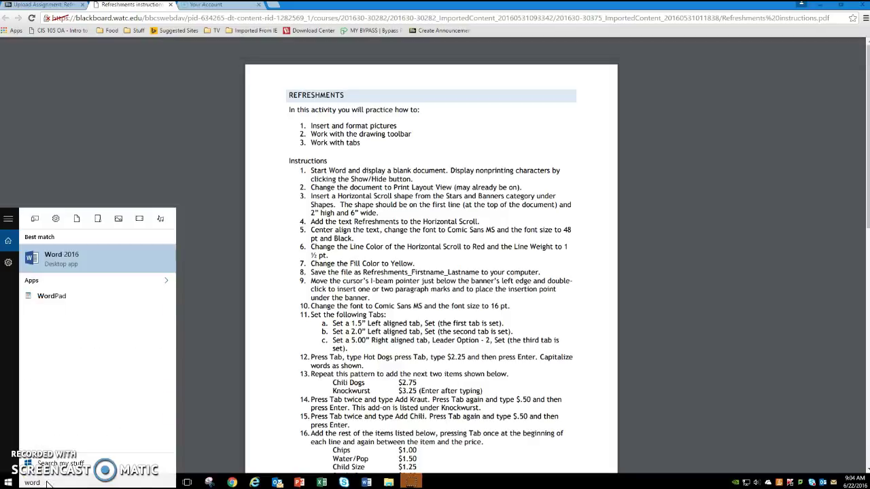
click(59, 255)
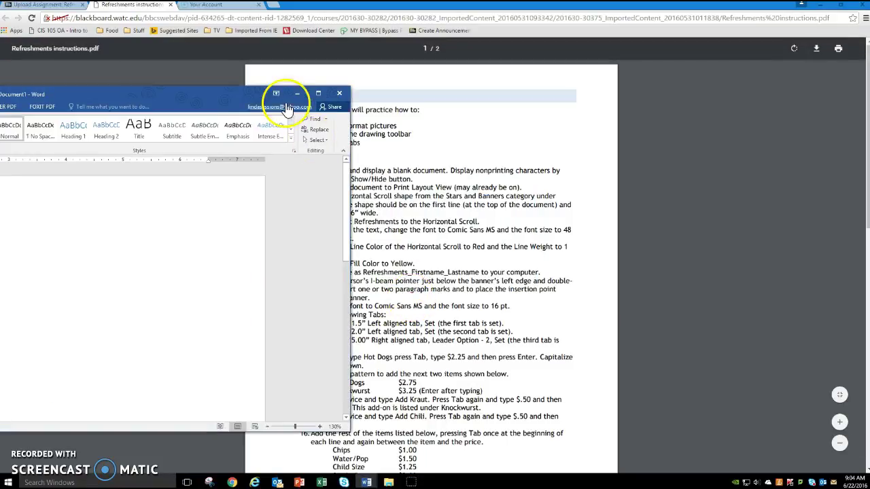
Arrange the blank Word document and the Refreshments instructions PDF side by side, with the document on the left half.
drag(209, 82, 2, 85)
click(665, 142)
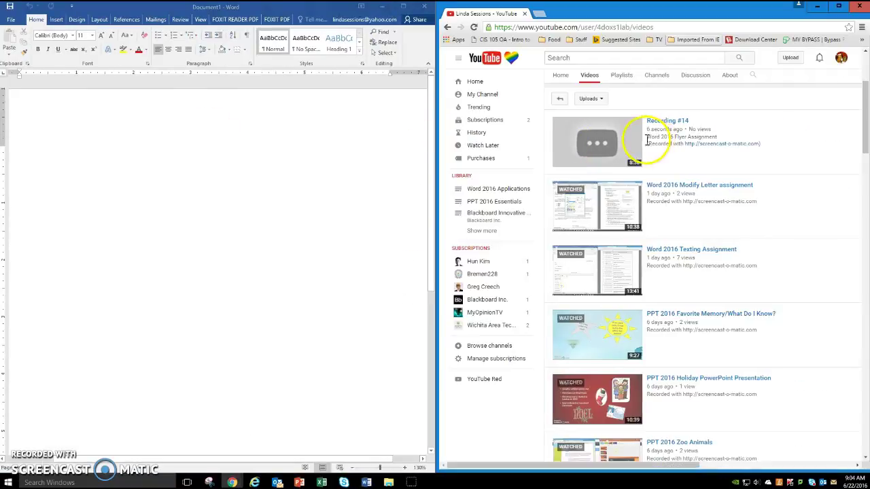
drag(610, 11, 869, 40)
click(719, 195)
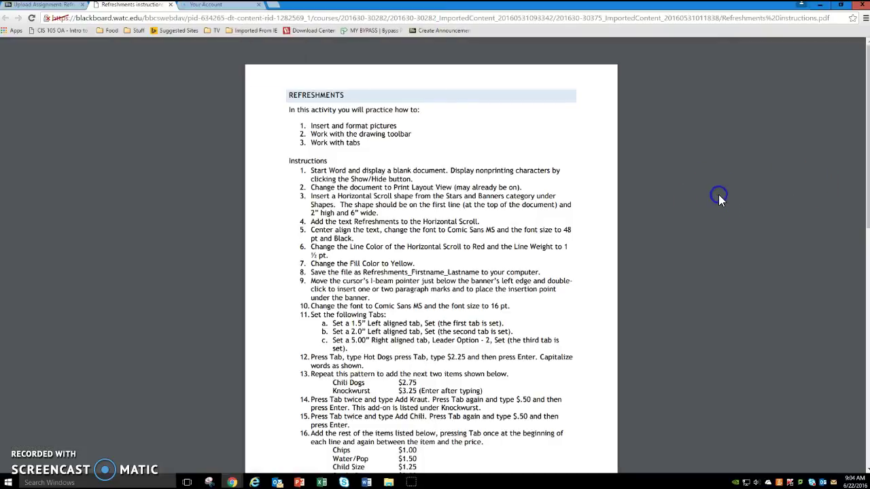
double_click(556, 10)
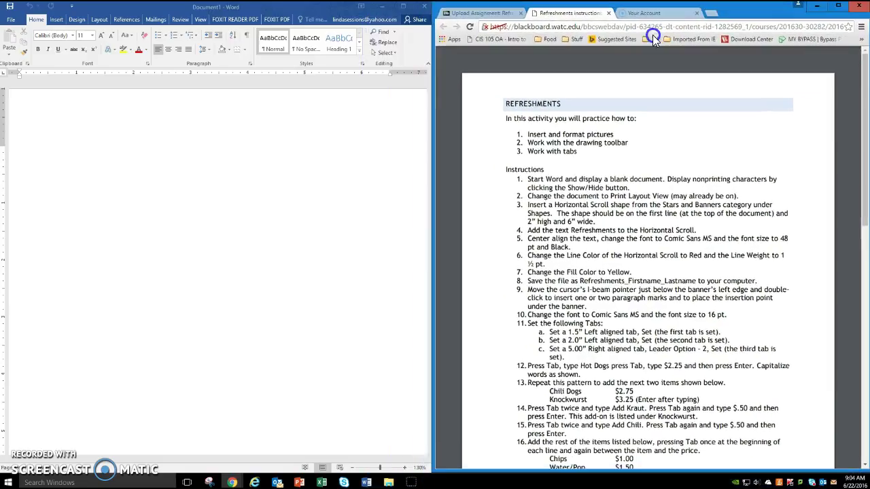
click(176, 219)
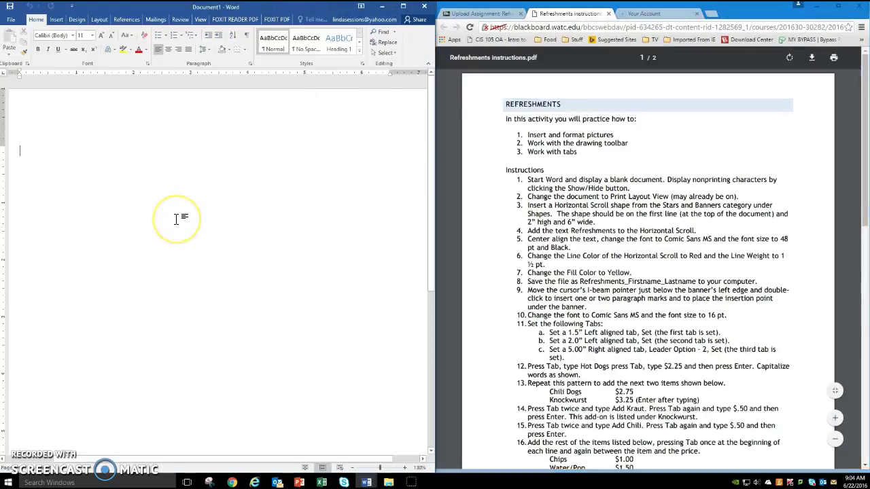
drag(186, 213, 170, 170)
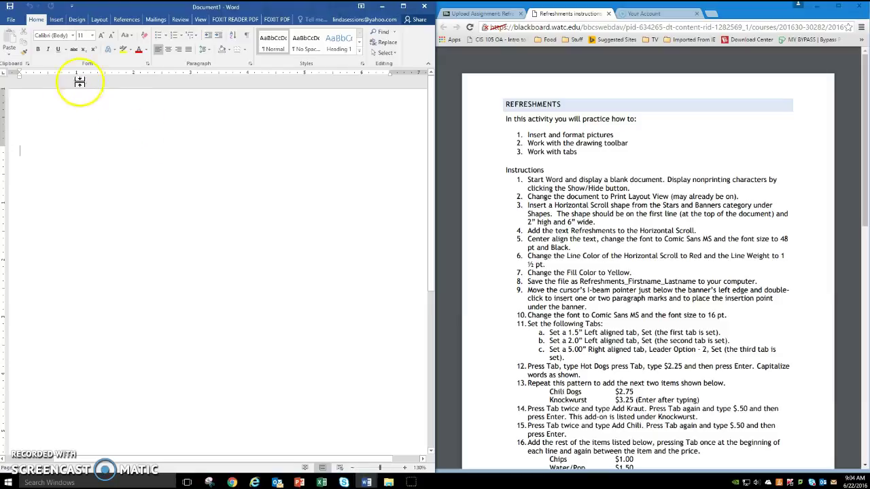
Display nonprinting characters and set the document to Print Layout view.
click(249, 36)
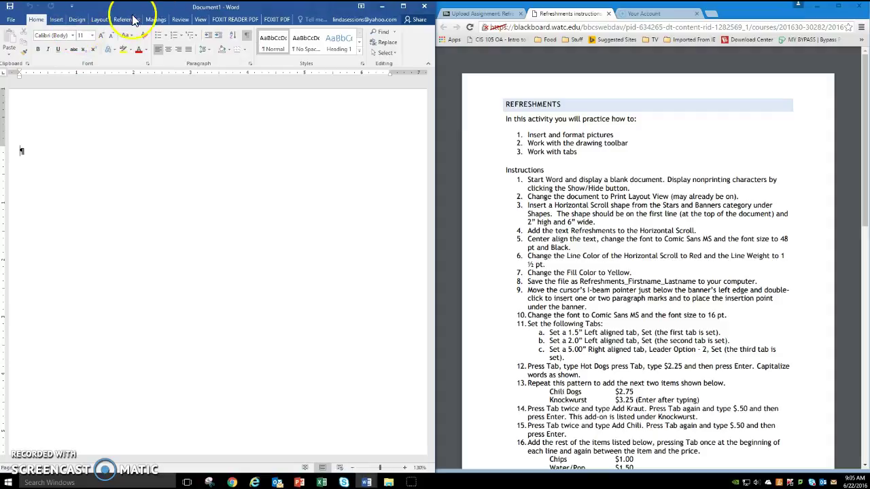
click(200, 19)
click(24, 54)
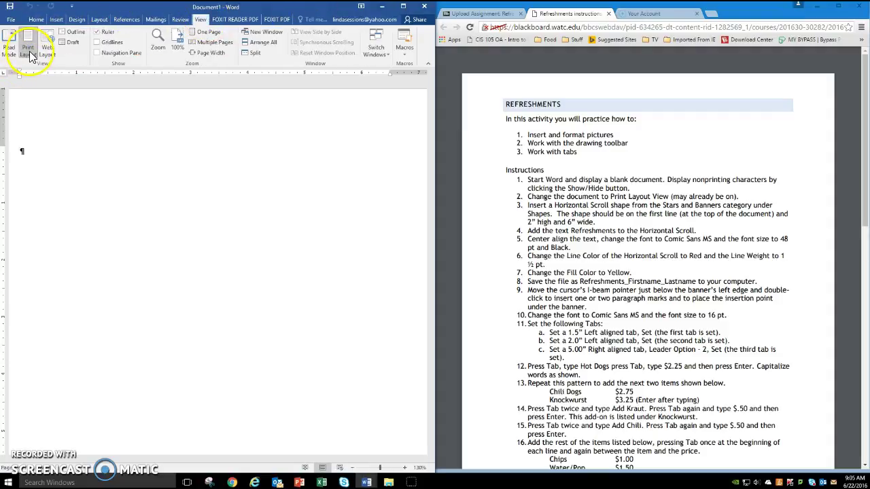
click(38, 20)
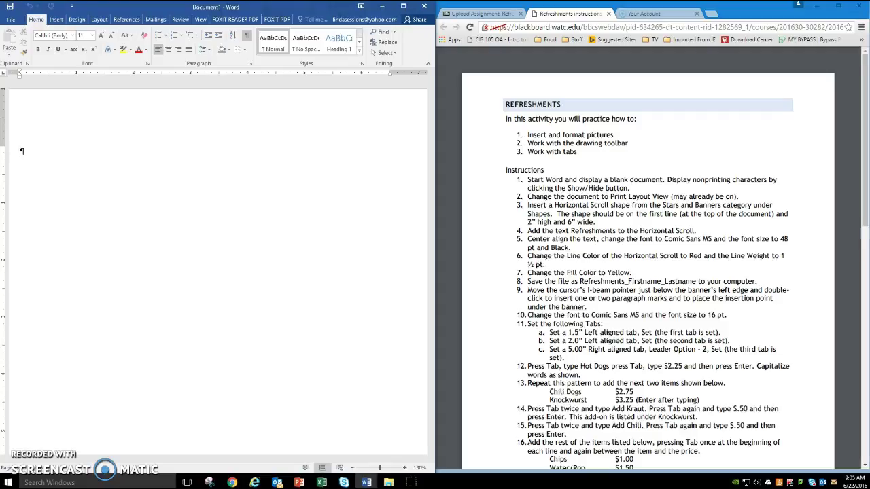
Draw a Horizontal Scroll shape from Stars and Banners, about 0.54" high and 2.46" wide, on the document's first line.
click(55, 19)
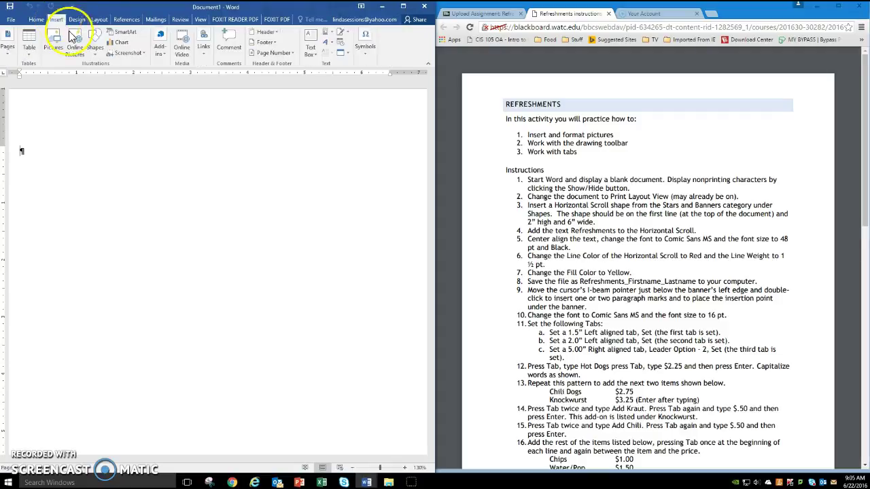
click(95, 49)
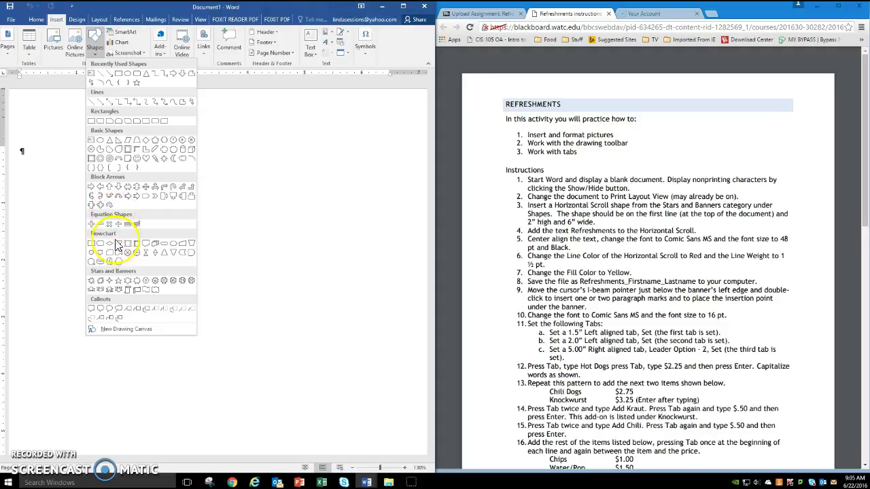
click(135, 290)
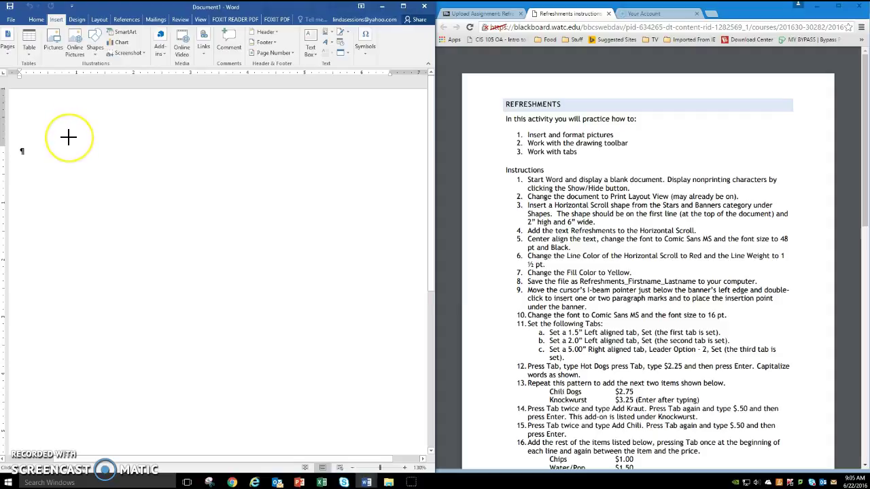
mouse_move(69, 137)
mouse_down()
mouse_move(179, 171)
mouse_move(208, 168)
mouse_up()
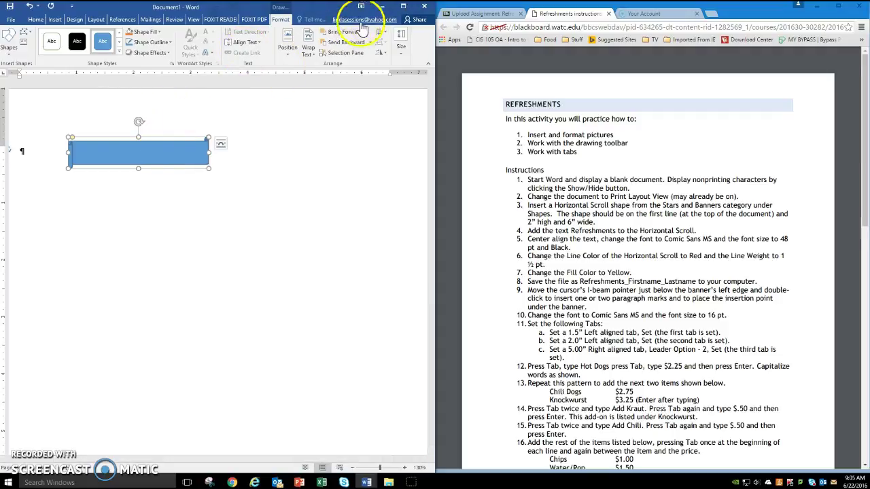
Set the scroll shape's height to 2" and its width to 6".
click(400, 49)
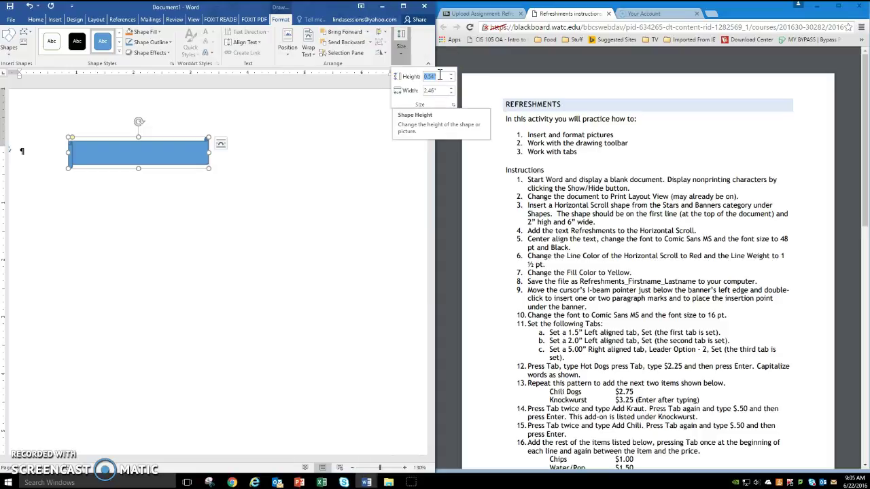
text(2)
key(Return)
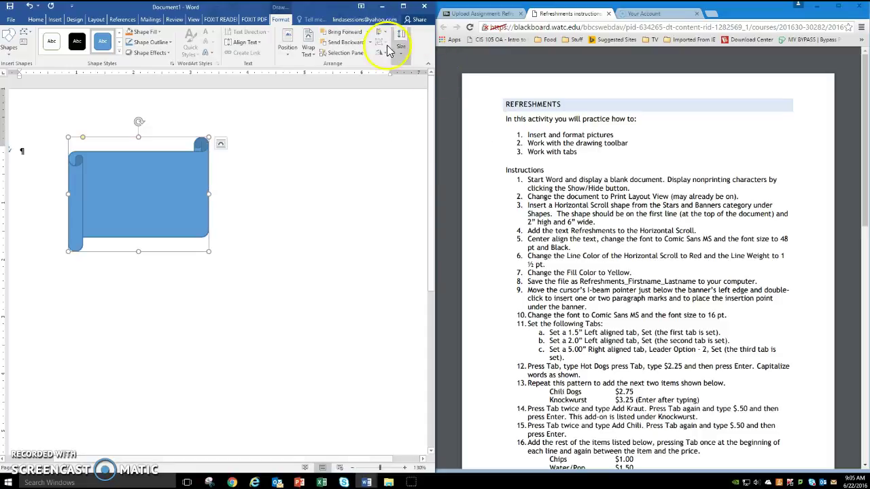
click(401, 49)
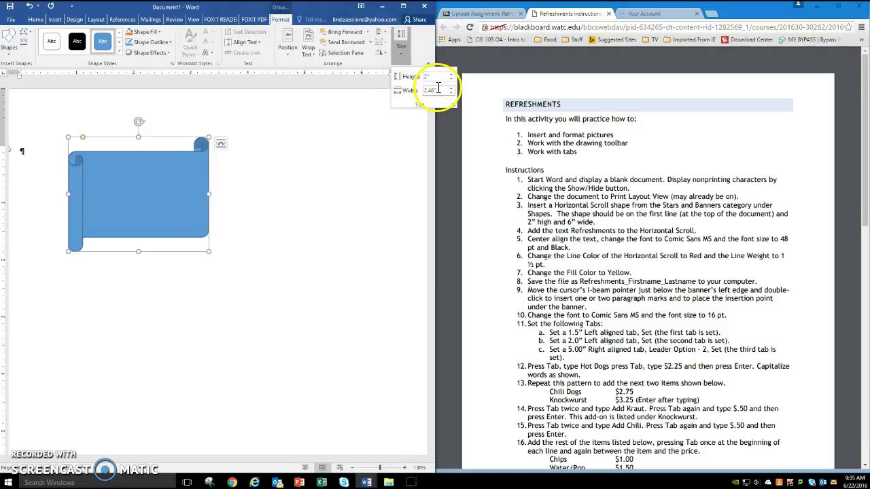
click(439, 89)
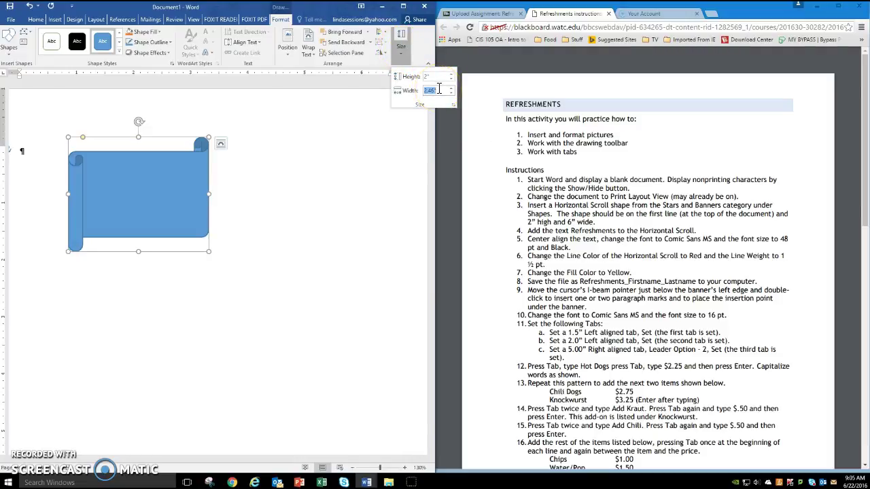
text(6)
key(Return)
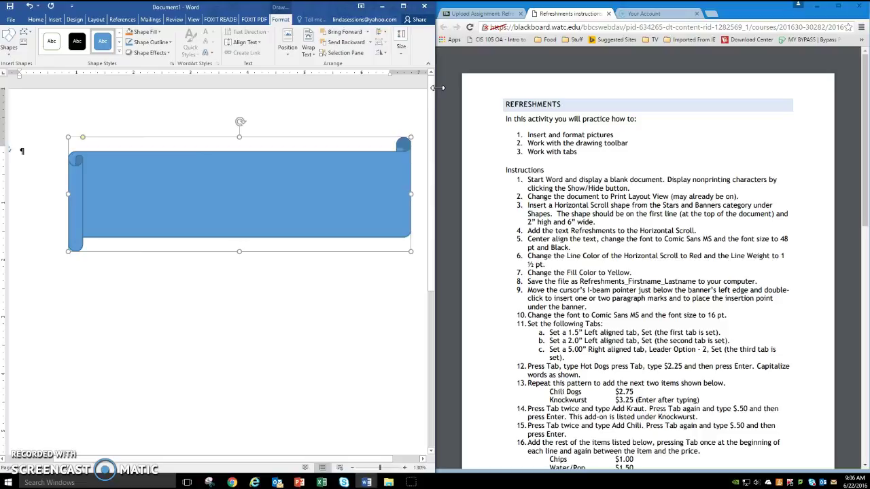
Add the text "Refreshments" inside the scroll shape.
click(352, 468)
click(353, 468)
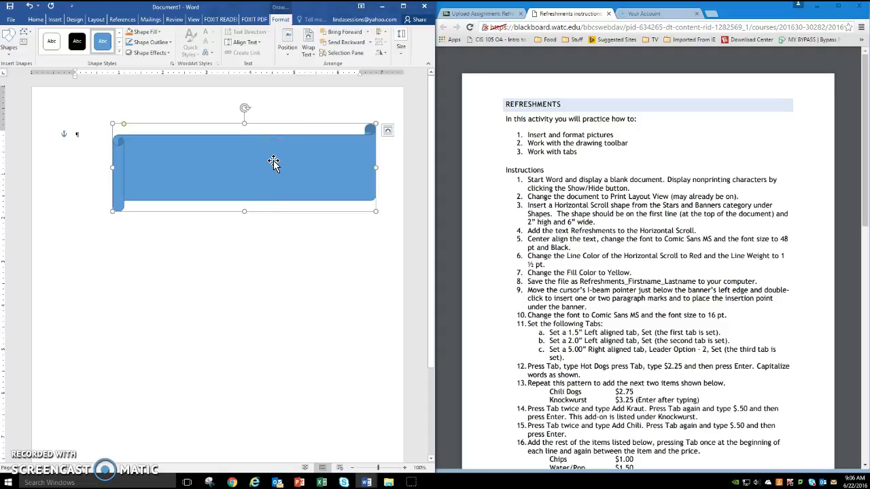
text(Refreshments)
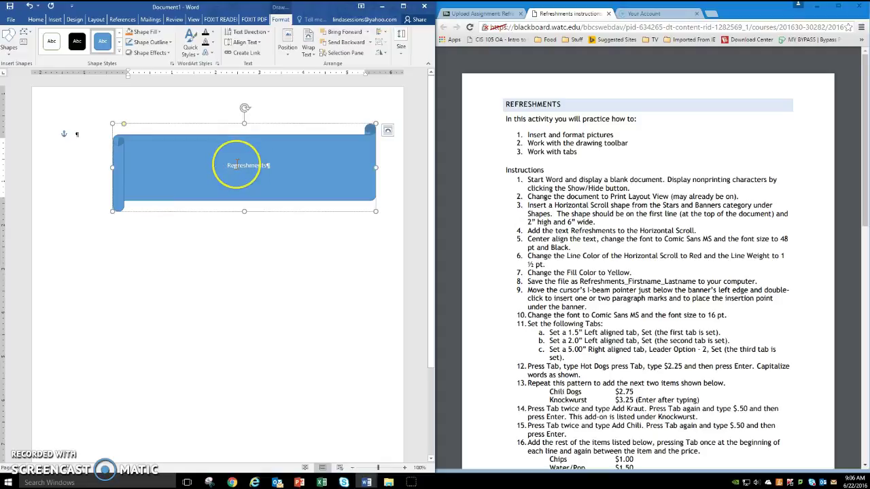
text(f)
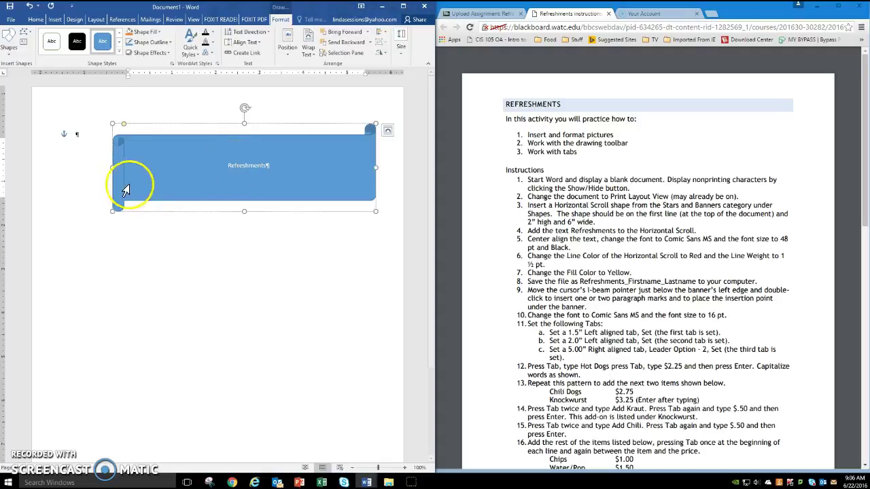
Center-align the Refreshments text in the banner and set its font to Comic Sans MS.
triple_click(259, 165)
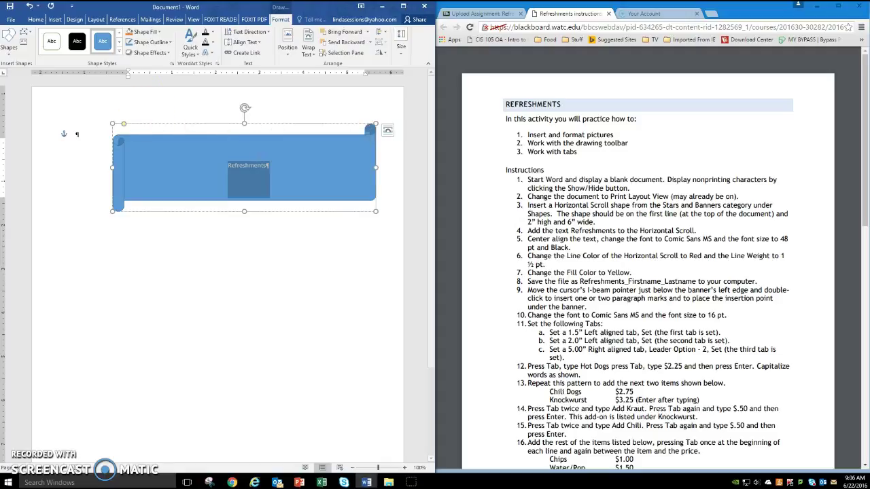
click(37, 20)
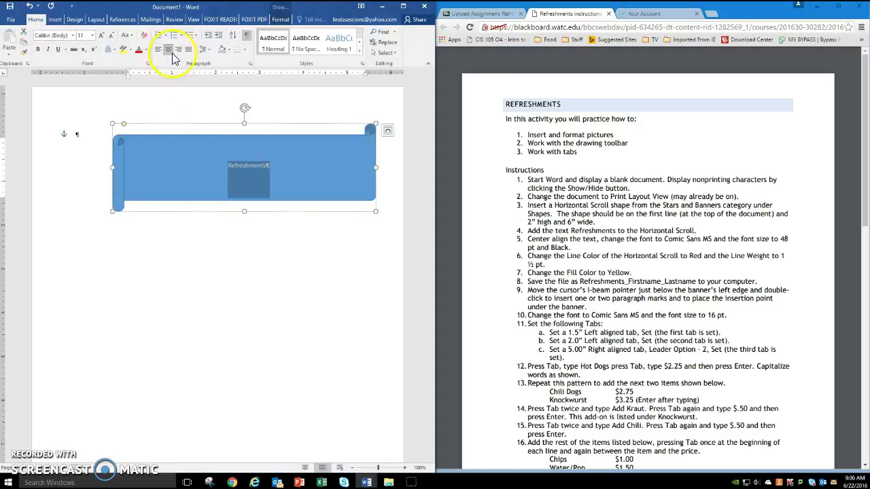
click(168, 49)
click(168, 51)
click(71, 35)
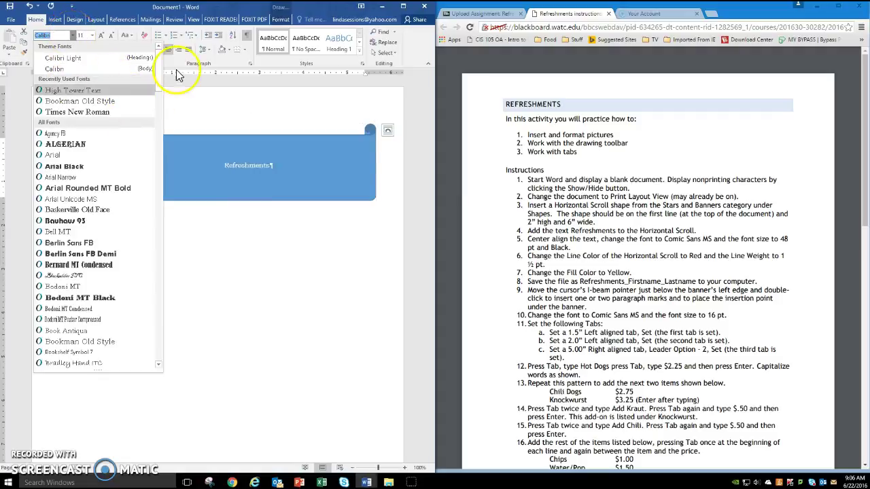
scroll(159, 88, down, 5)
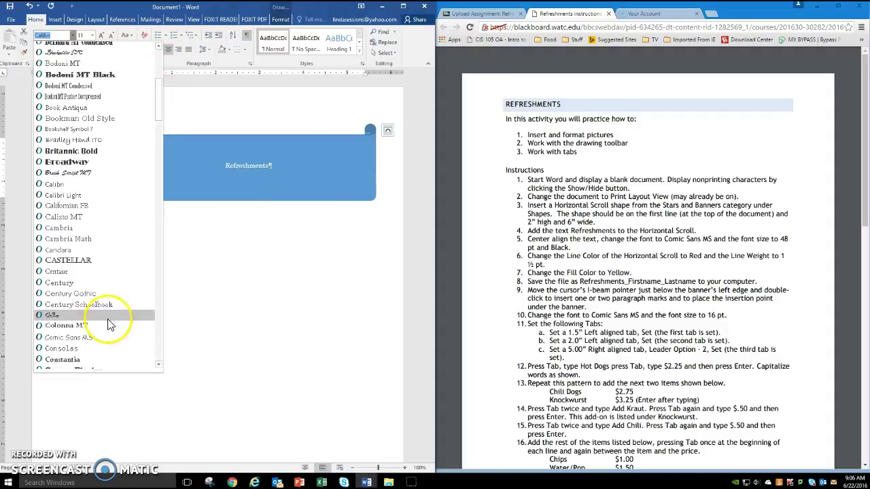
key(Escape)
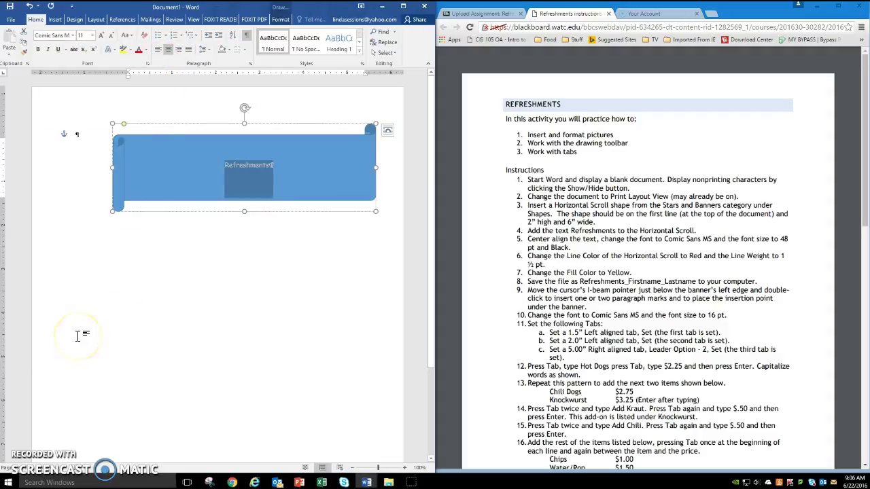
Set the Refreshments text to 48 pt and its font color to Automatic.
click(89, 35)
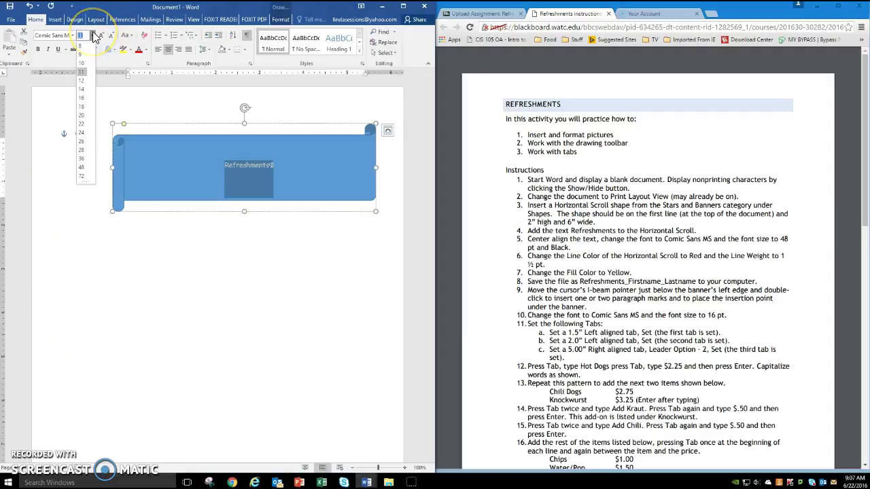
click(83, 167)
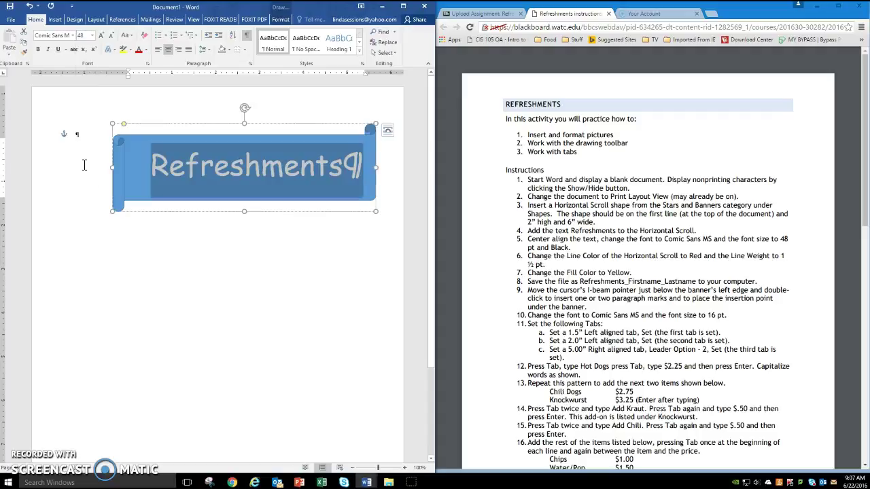
click(146, 51)
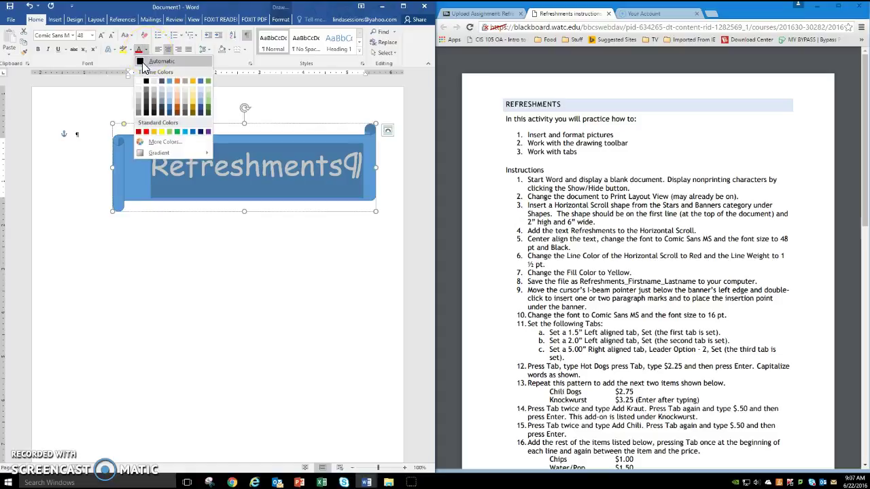
click(143, 65)
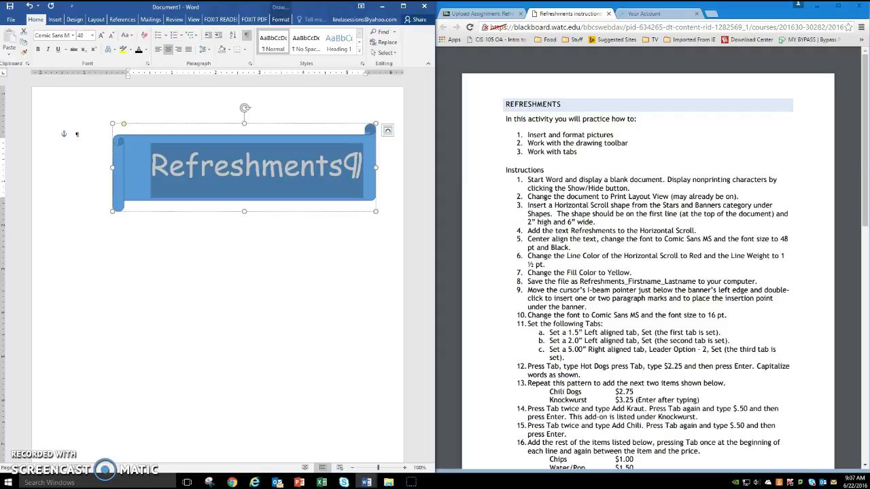
Set the scroll shape's outline color to Red and its outline weight to 1½ pt.
click(281, 19)
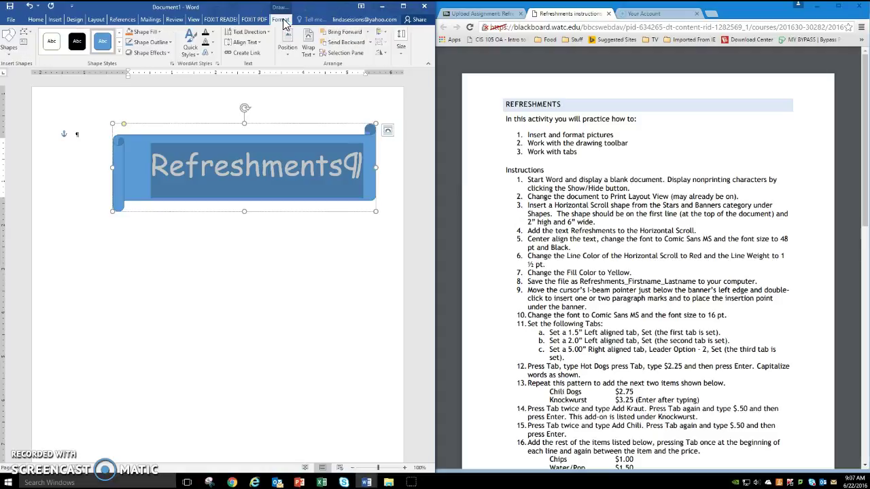
click(170, 44)
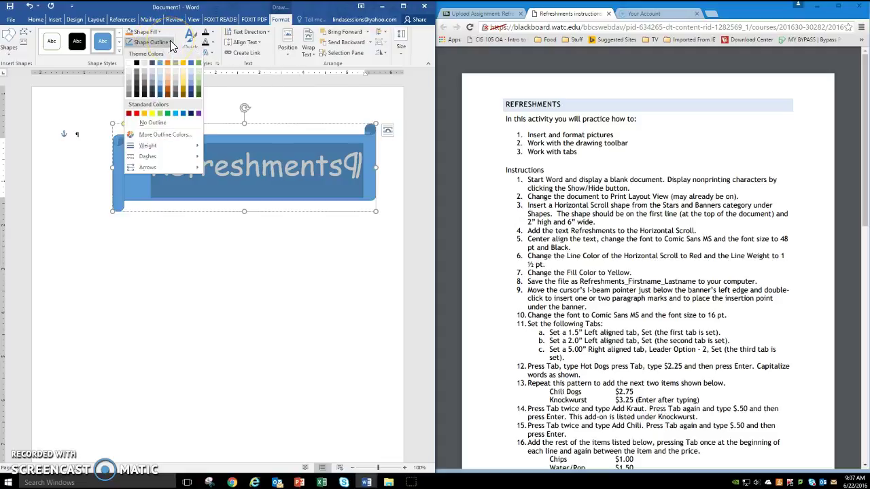
click(137, 114)
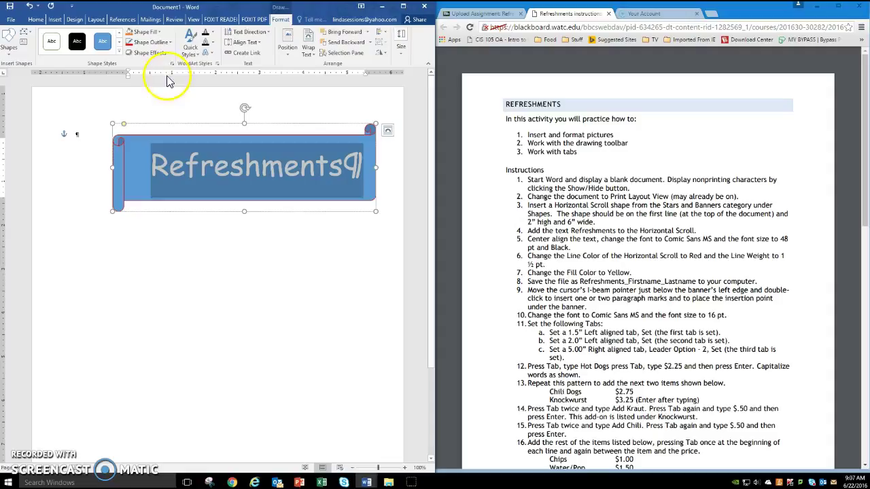
click(170, 43)
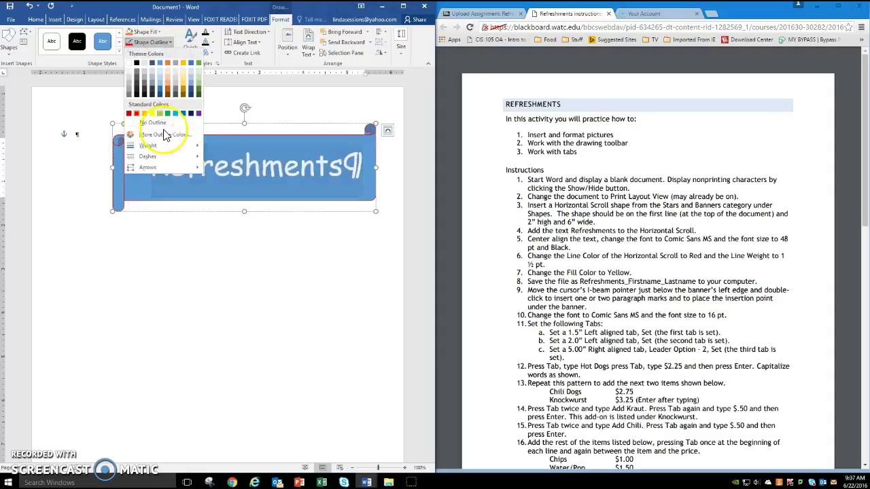
mouse_move(192, 144)
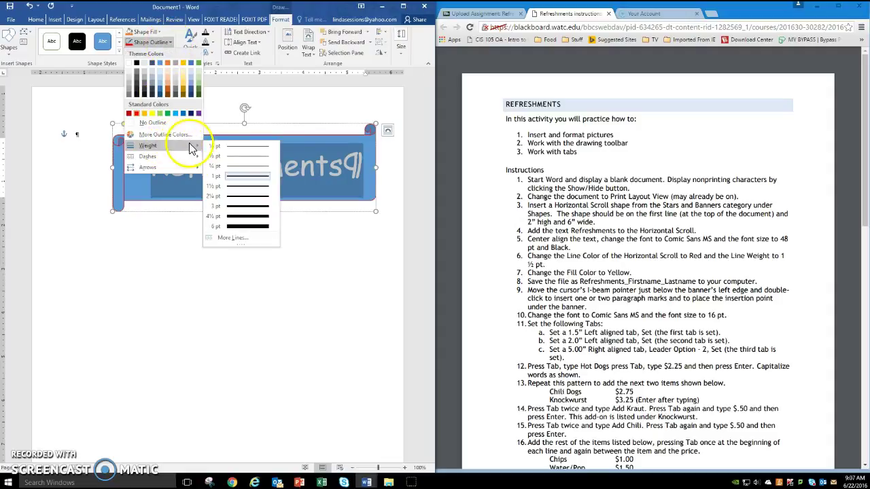
click(236, 188)
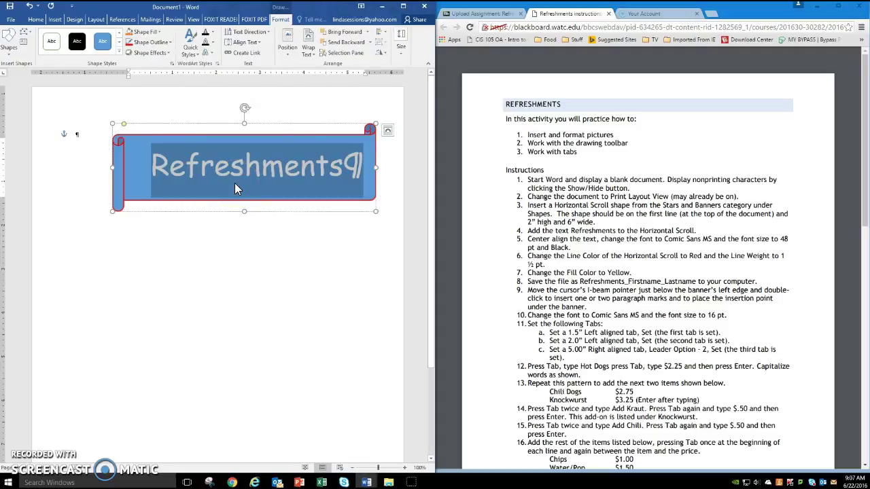
Fill the scroll shape with Yellow and change the Refreshments text color to Black.
click(158, 33)
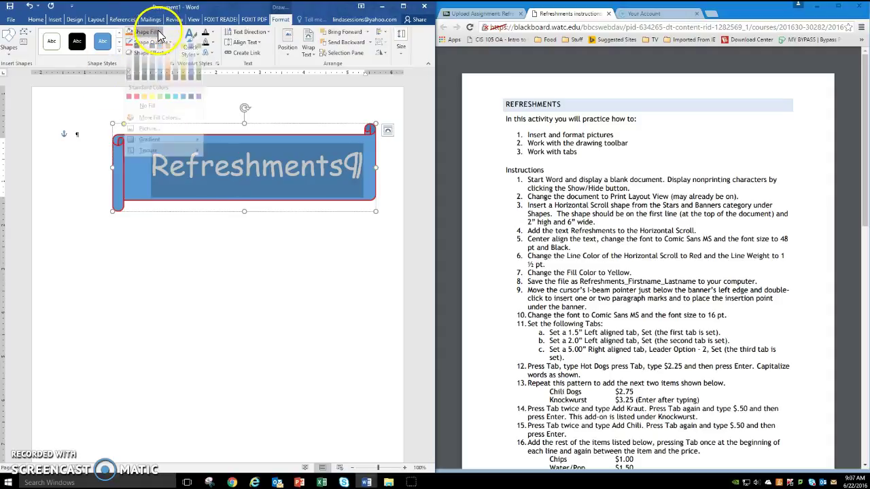
click(152, 101)
triple_click(167, 175)
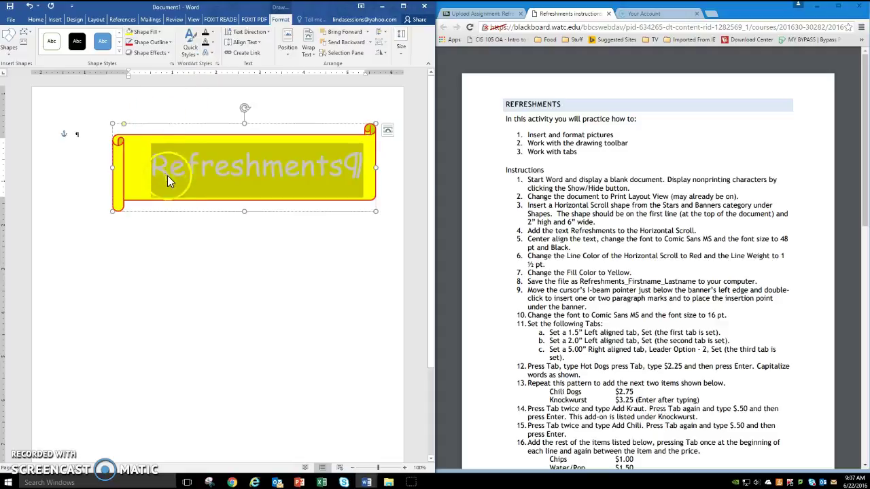
click(183, 165)
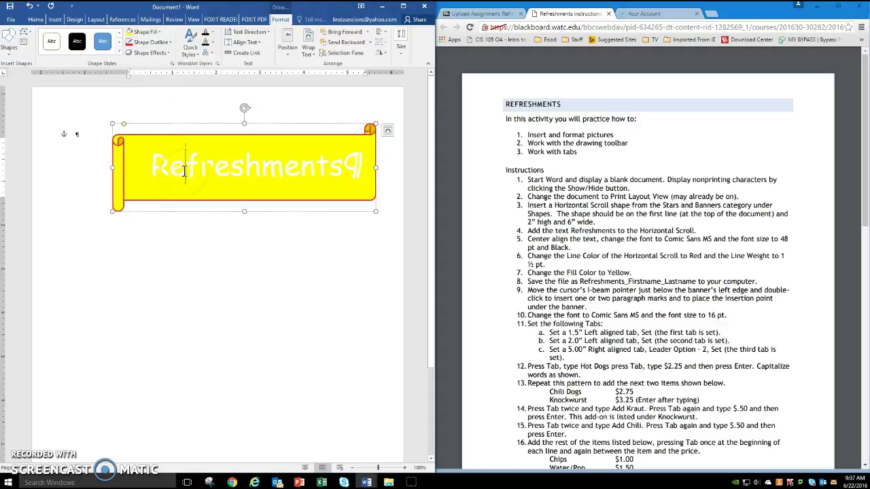
triple_click(183, 171)
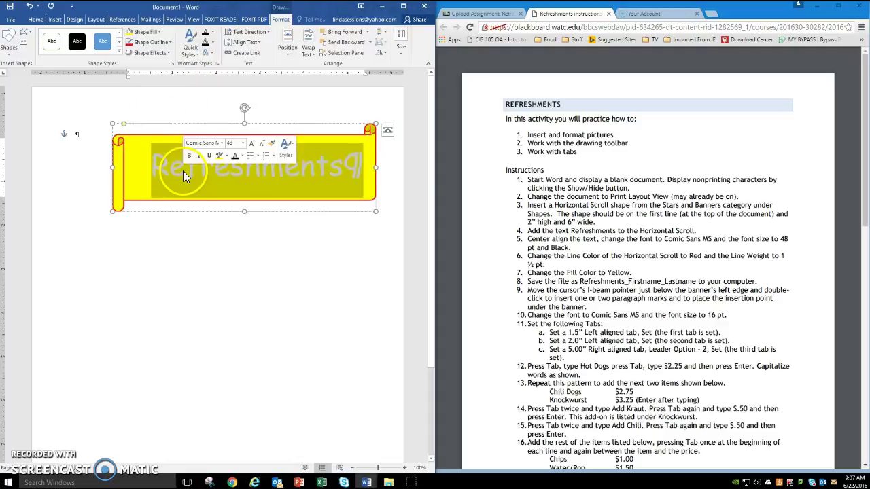
click(243, 158)
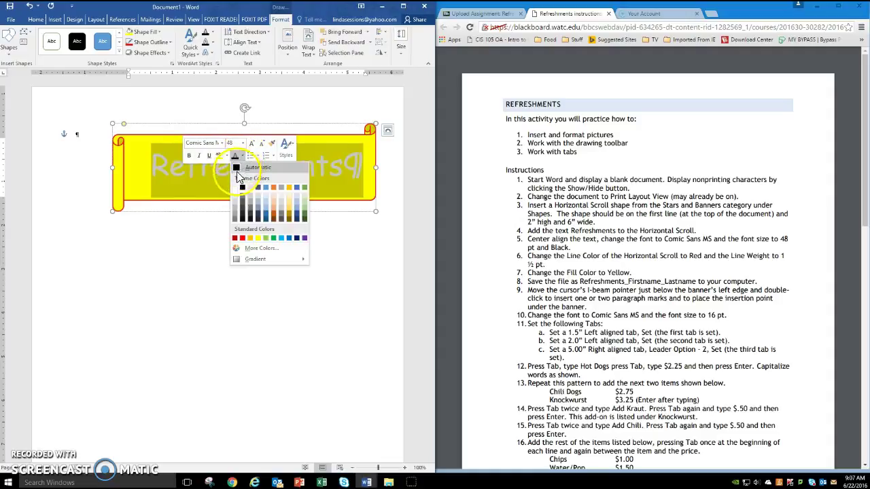
click(242, 187)
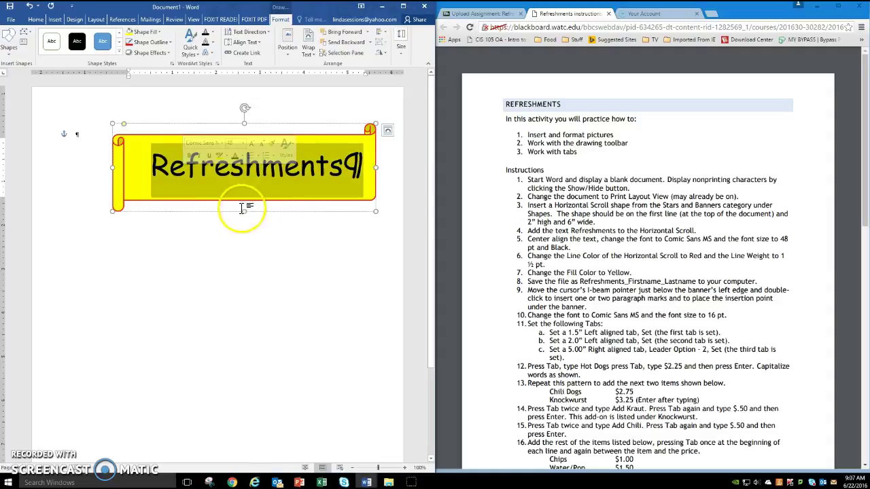
click(186, 224)
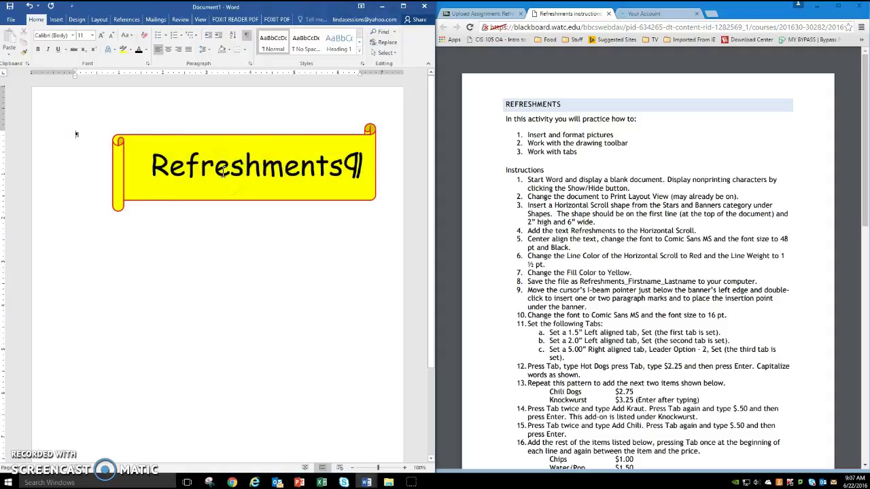
Move the Refreshments banner slightly to the left on the page.
click(261, 167)
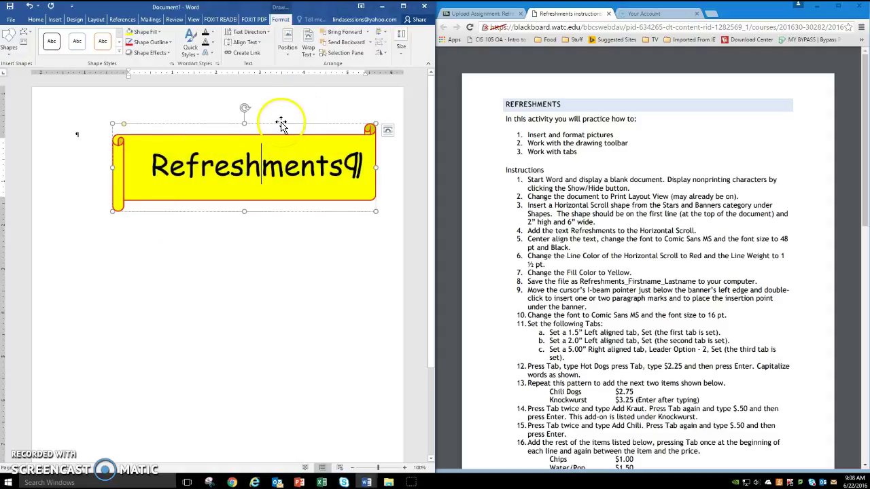
drag(281, 122, 263, 123)
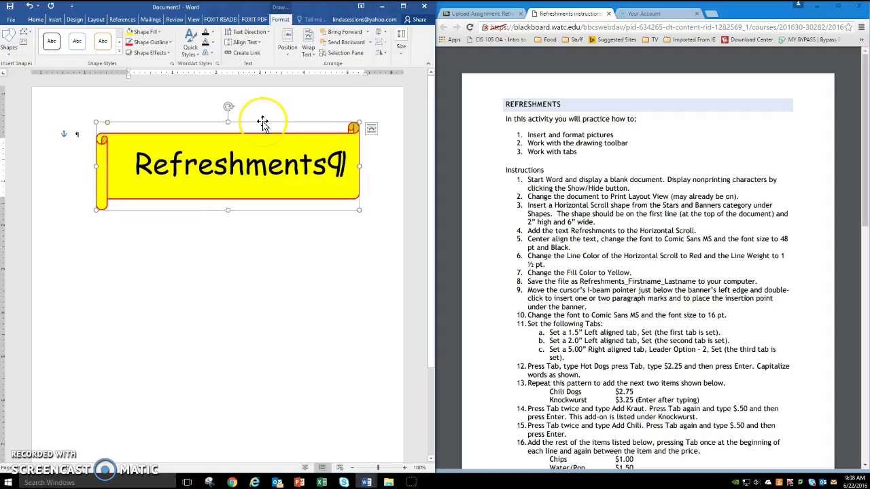
double_click(216, 249)
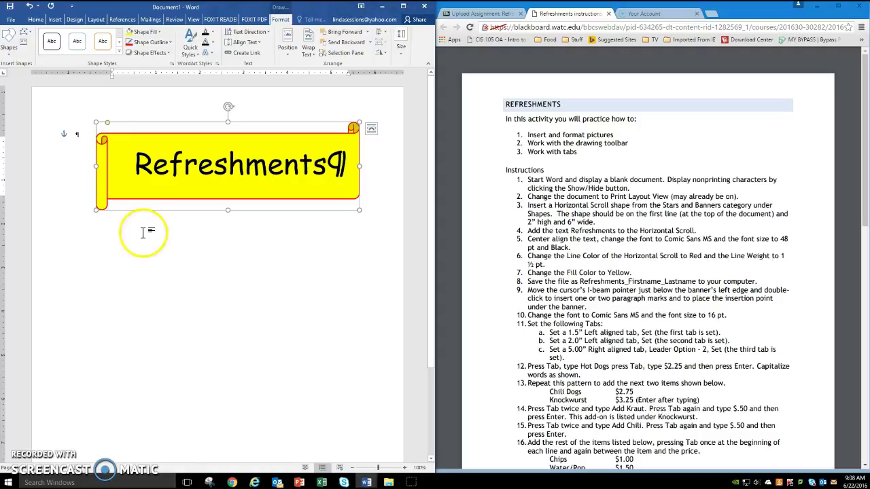
Save the document to the Desktop folder on this PC with the file name Refreshments.
click(12, 20)
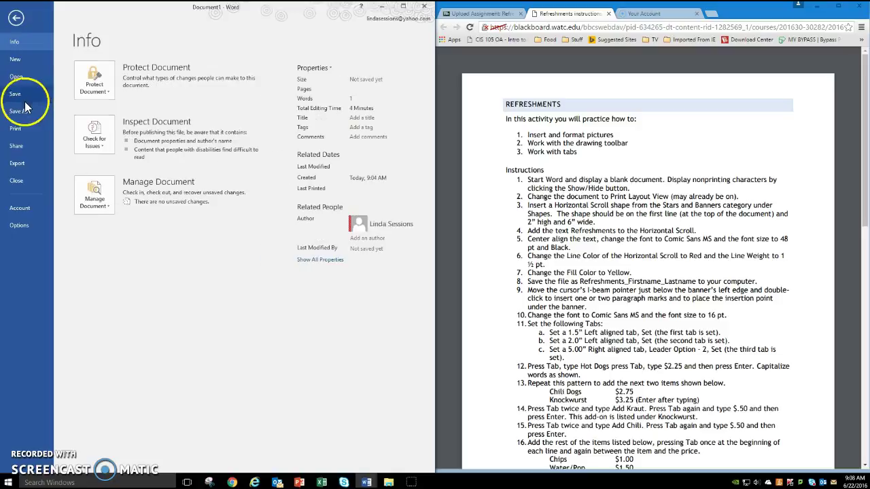
click(23, 113)
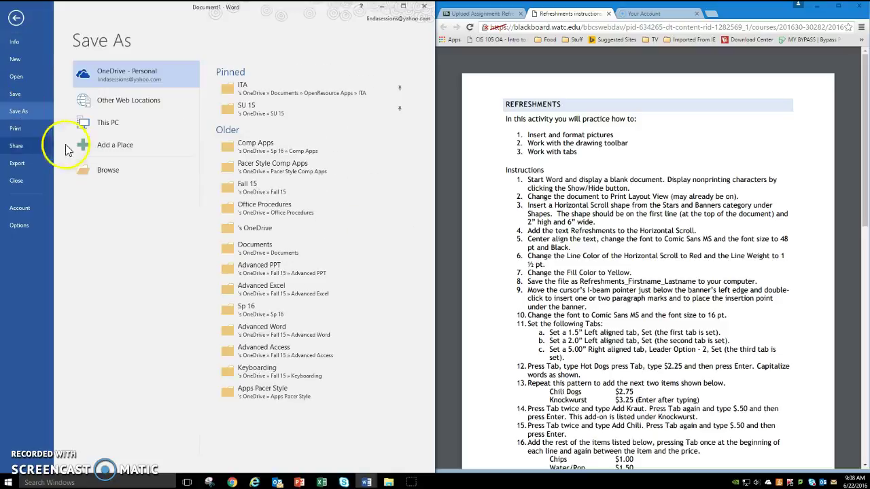
click(111, 126)
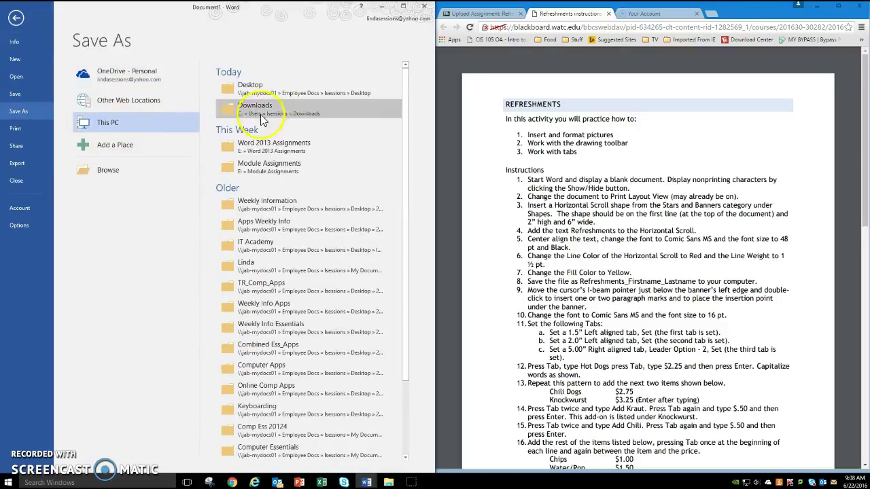
click(253, 87)
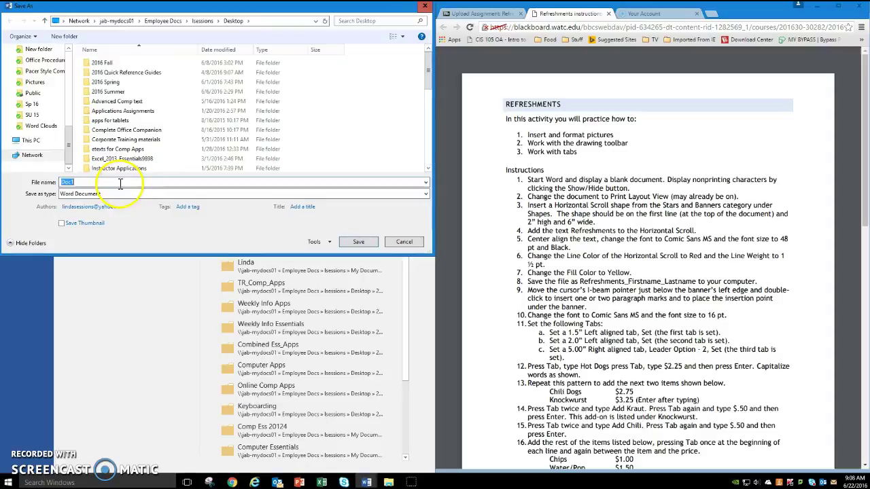
text(Refre)
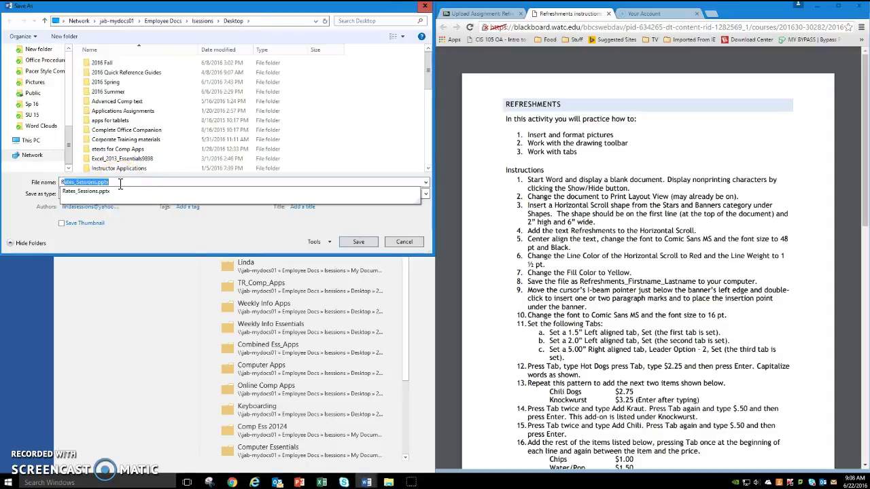
text(shments)
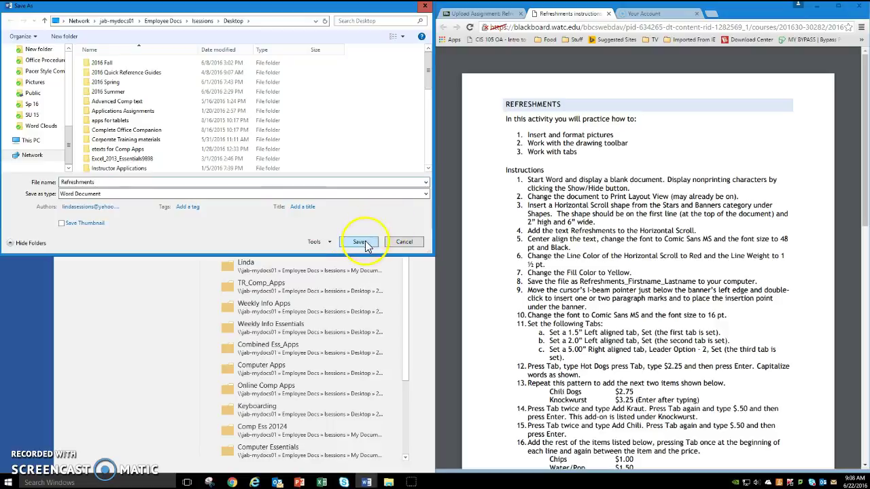
click(371, 242)
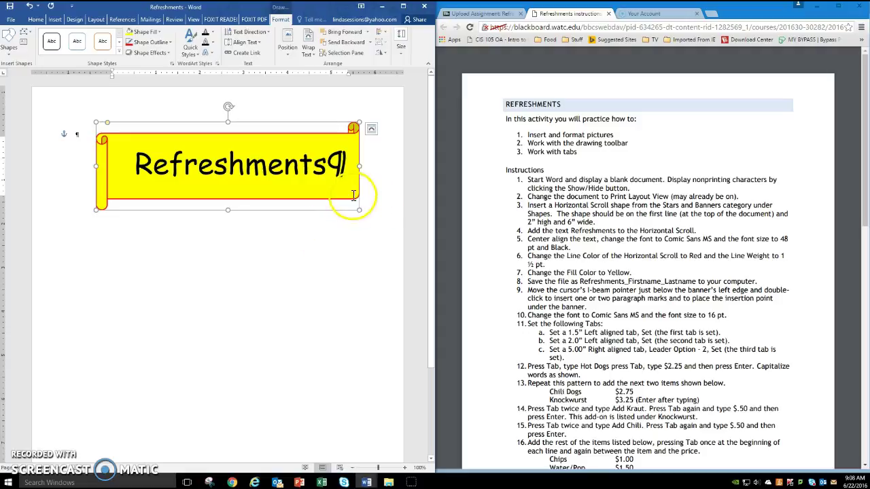
Insert blank paragraphs until the insertion point is just below the banner, moving the banner back up and slightly left.
click(77, 200)
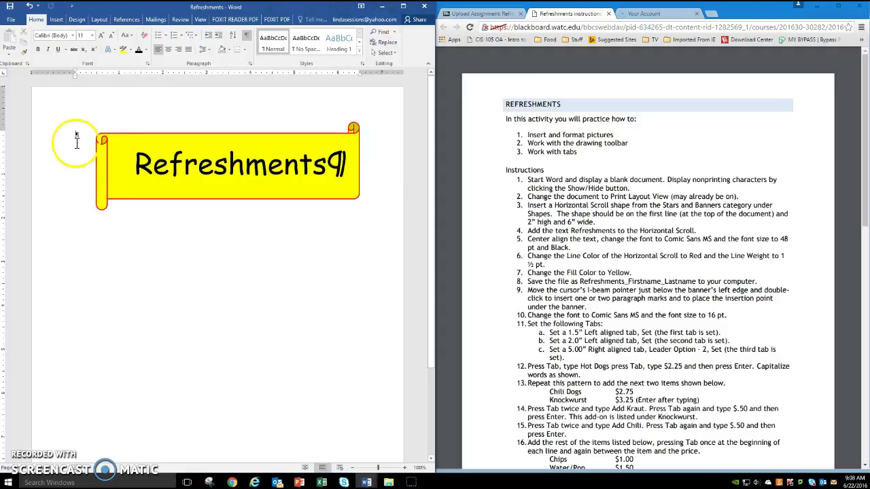
double_click(121, 116)
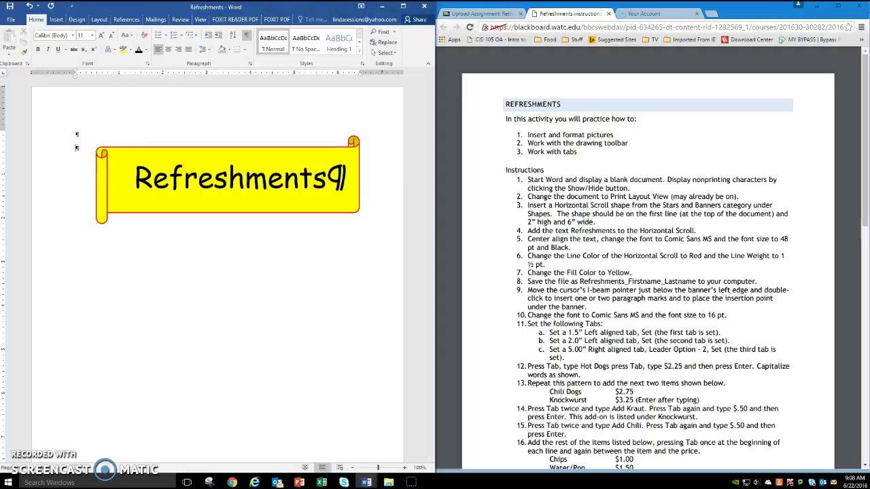
key(Return)
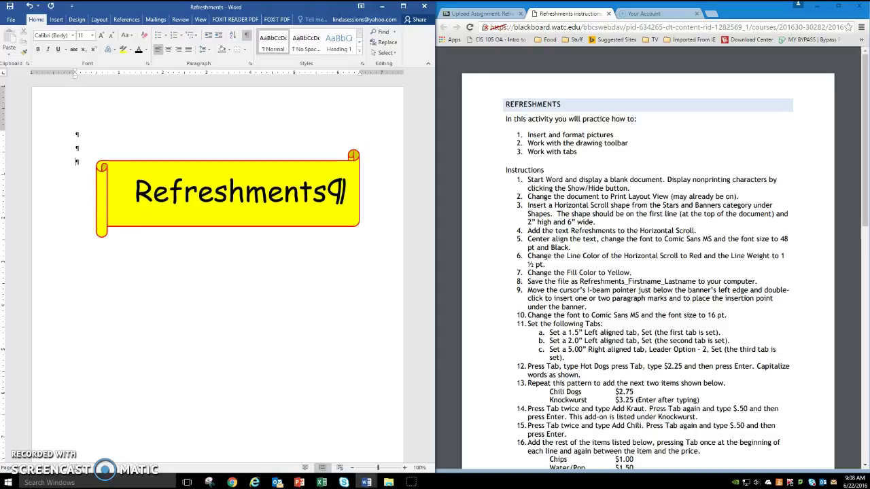
click(221, 157)
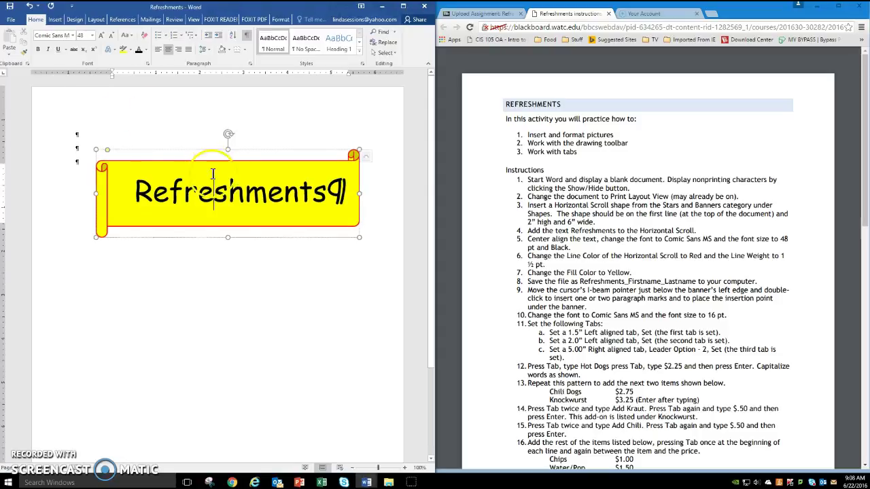
drag(210, 150, 200, 124)
double_click(78, 179)
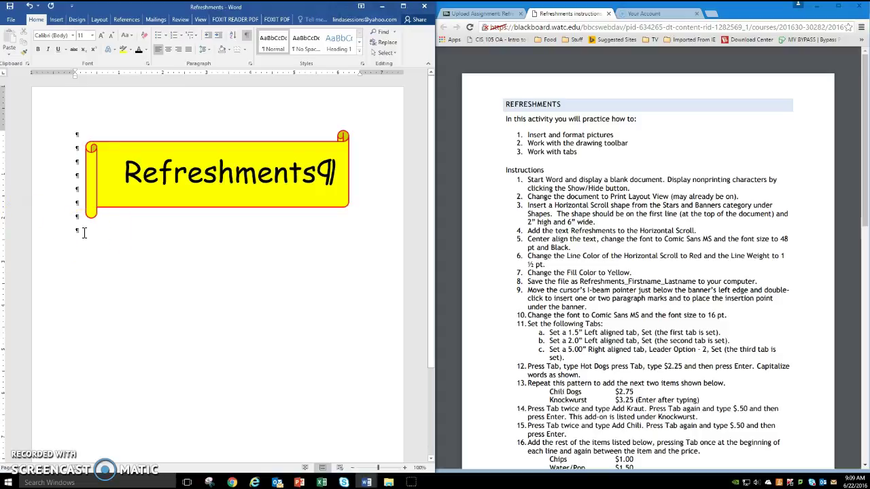
Set the font of the paragraph below the banner to Comic Sans MS at 16 pt.
drag(74, 101, 75, 41)
click(72, 35)
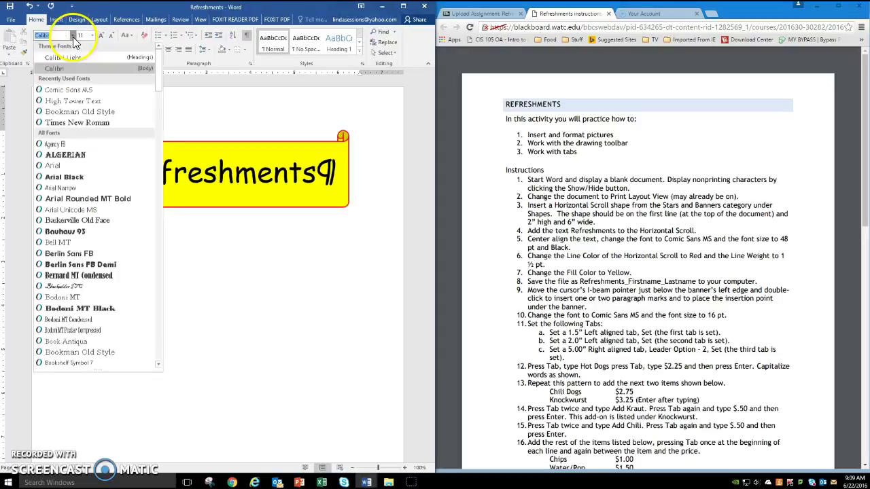
click(67, 87)
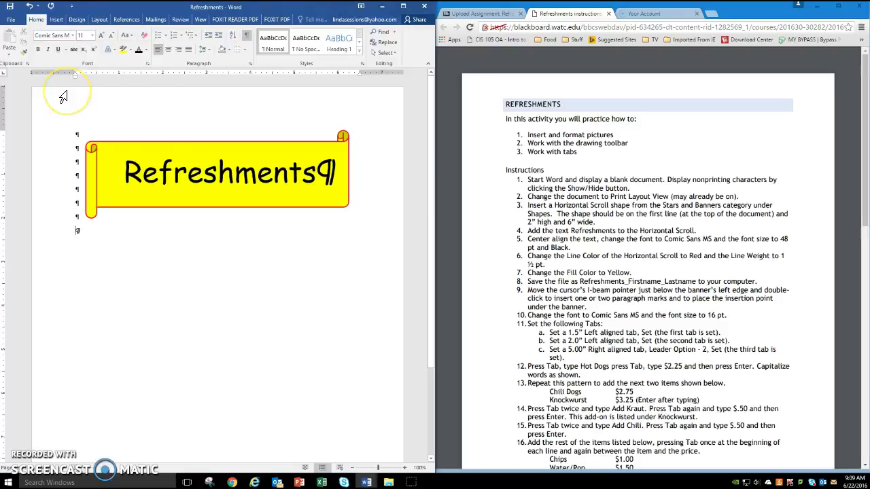
click(92, 36)
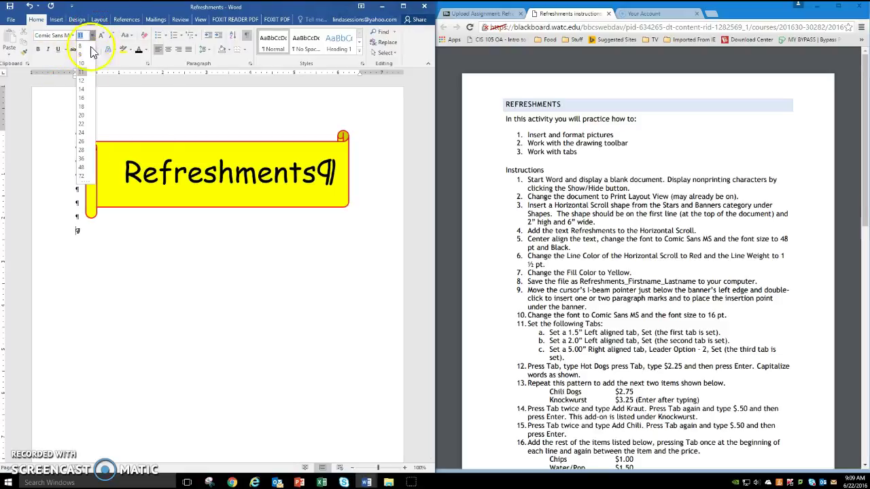
click(84, 97)
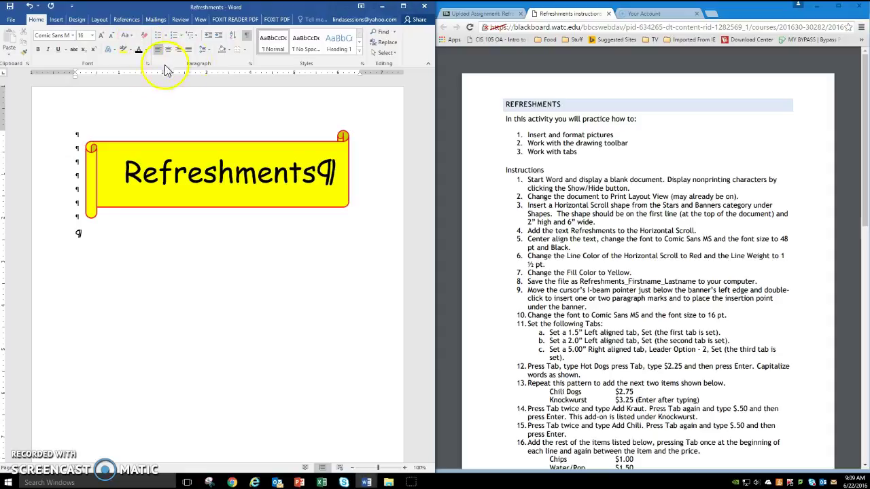
Set left-aligned tab stops at 1.5" and 2.0" for the paragraph below the banner.
click(250, 64)
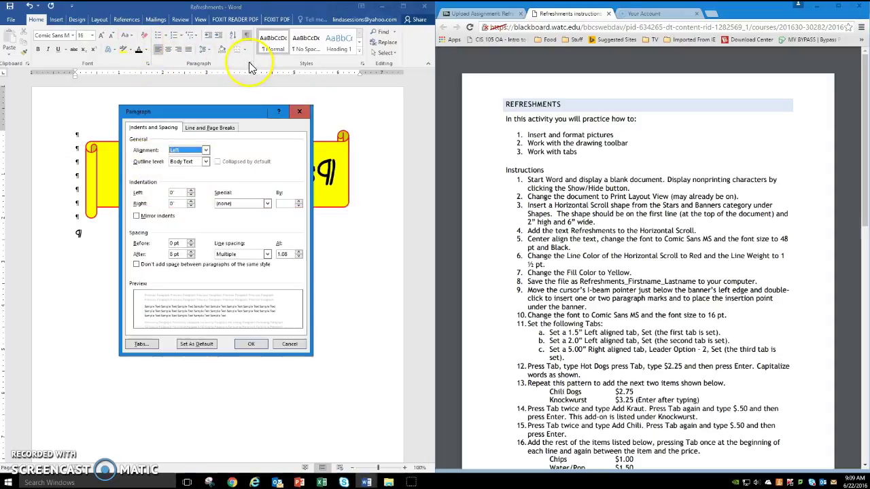
click(140, 345)
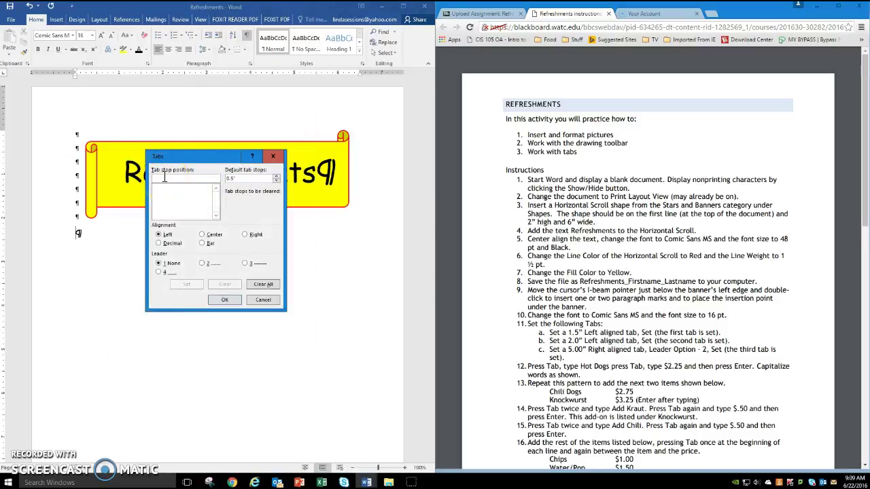
text(1.)
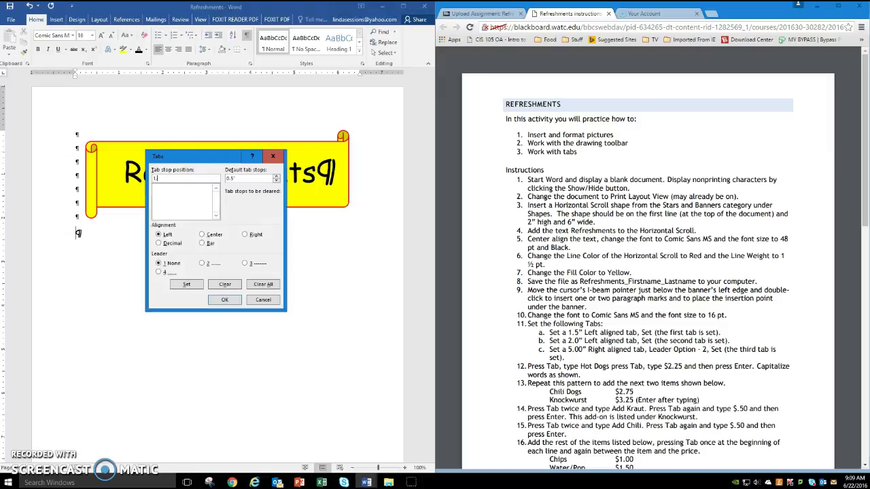
text(5)
click(166, 234)
click(187, 286)
text(2)
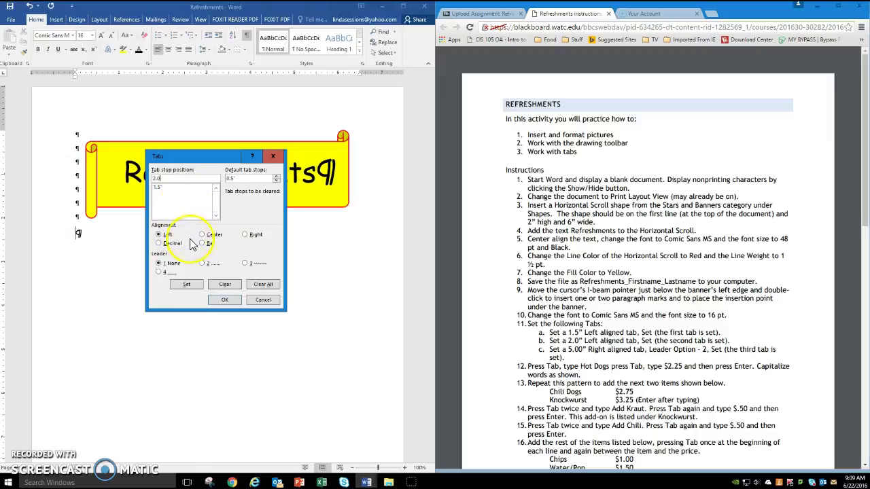
click(182, 262)
click(185, 287)
Set a right-aligned tab stop at 5" with leader option 2 and apply the tab settings.
text(5)
click(246, 233)
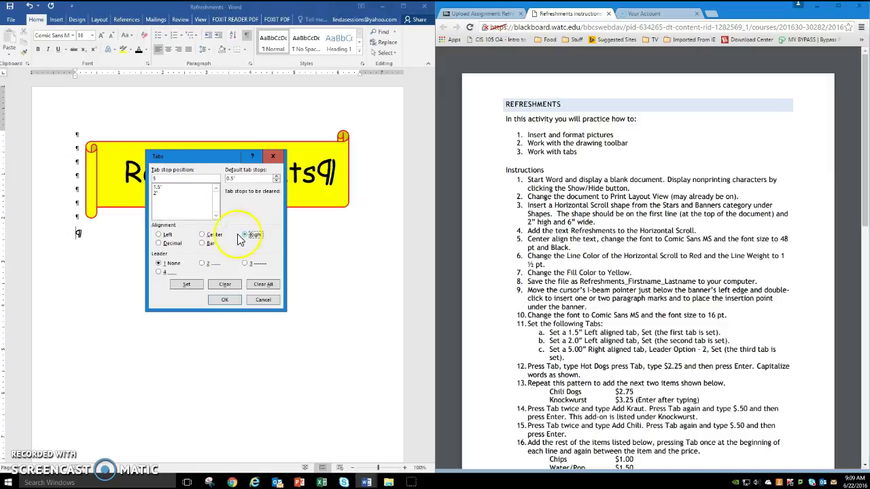
click(202, 263)
click(188, 284)
click(225, 299)
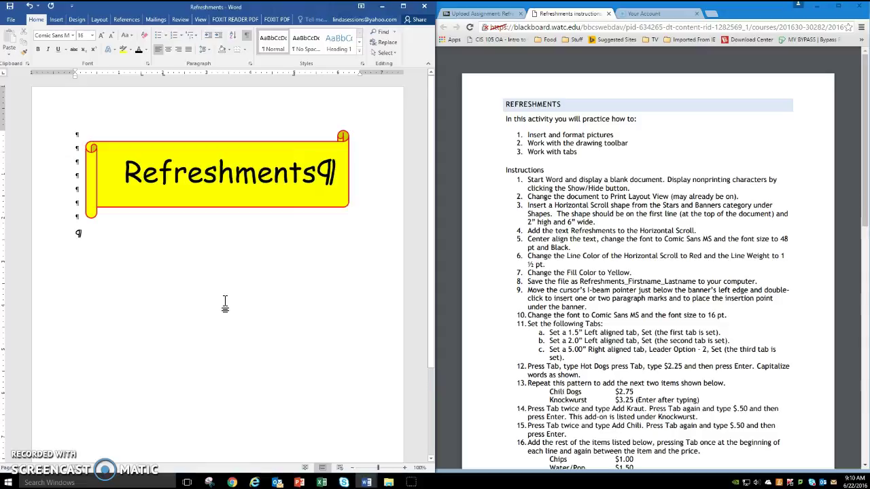
Enter Hot Dogs at the first tab stop with the price $2.25 at the right tab, and start a new line.
key(Tab)
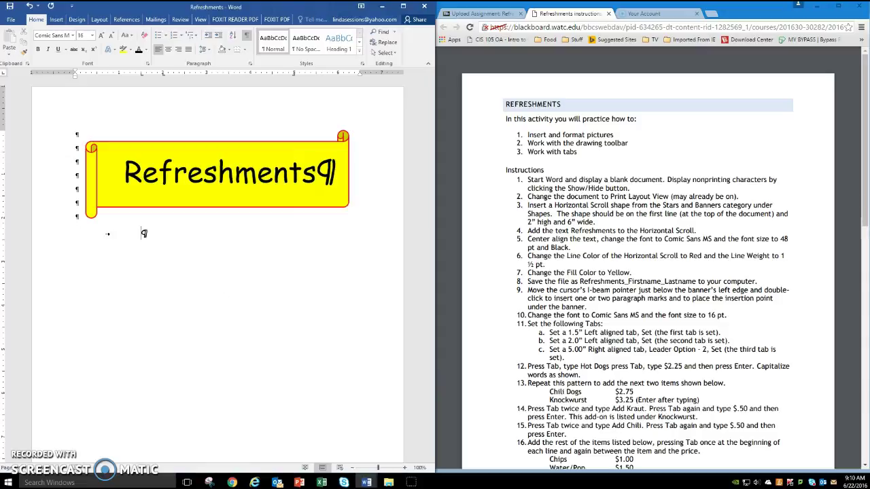
text(Hot Dogs)
key(Tab)
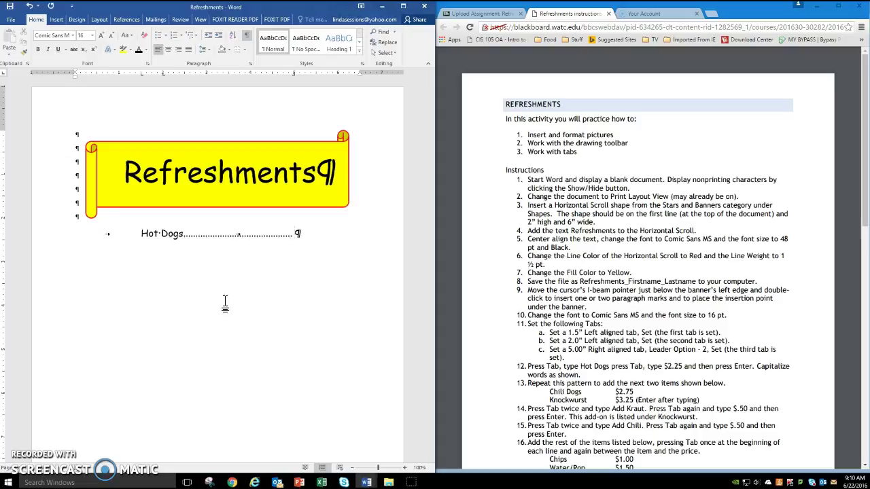
text($2.25)
key(Return)
key(BackSpace)
key(Return)
Add a Chili Dogs line at the first tab stop with #2.75 at the right tab.
key(Tab)
text(Chili Dogs)
key(Tab)
text(#)
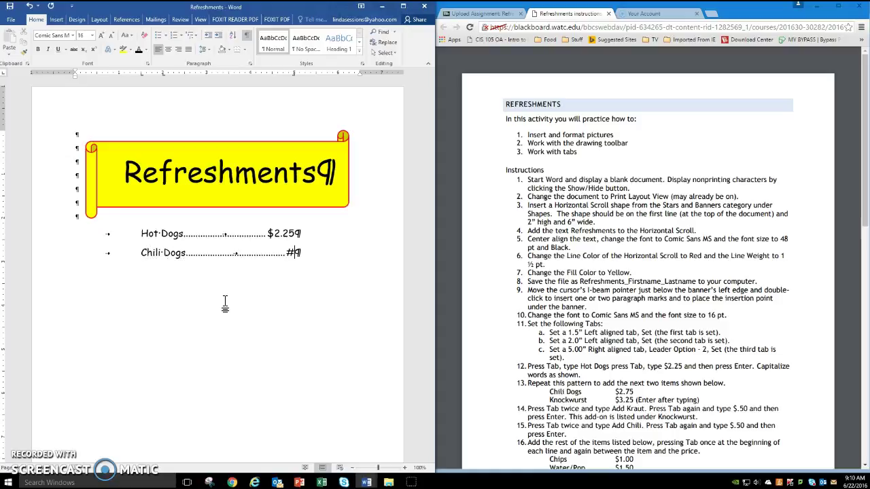
text(2.75)
key(Return)
Add a Knockwurst line at the first tab stop with #3.25 at the right tab.
key(Tab)
text(Knockwurst)
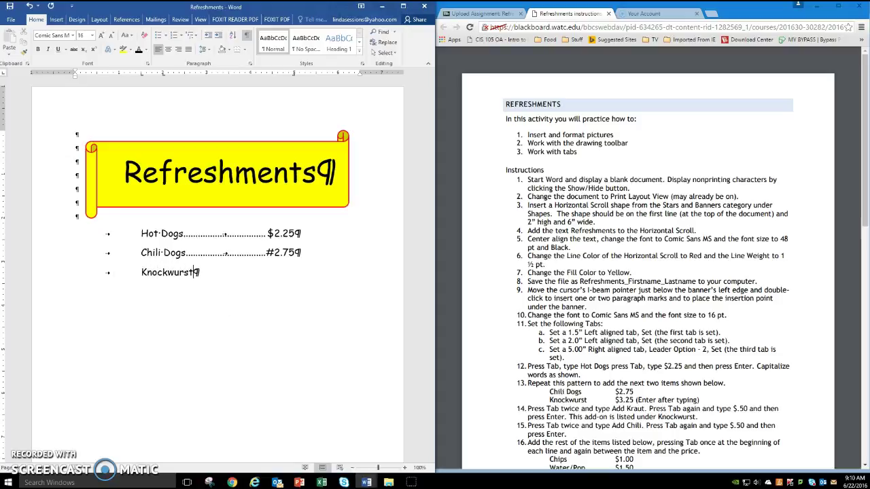
key(Tab)
text(#3.)
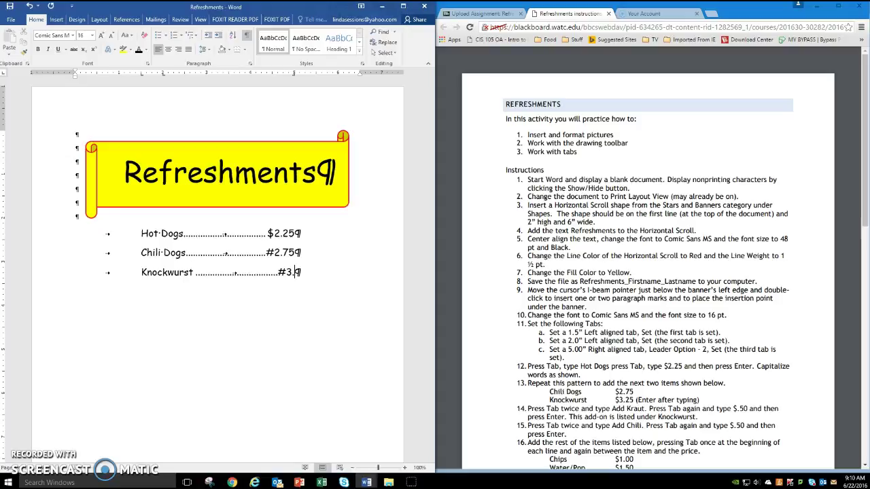
text(25)
key(Return)
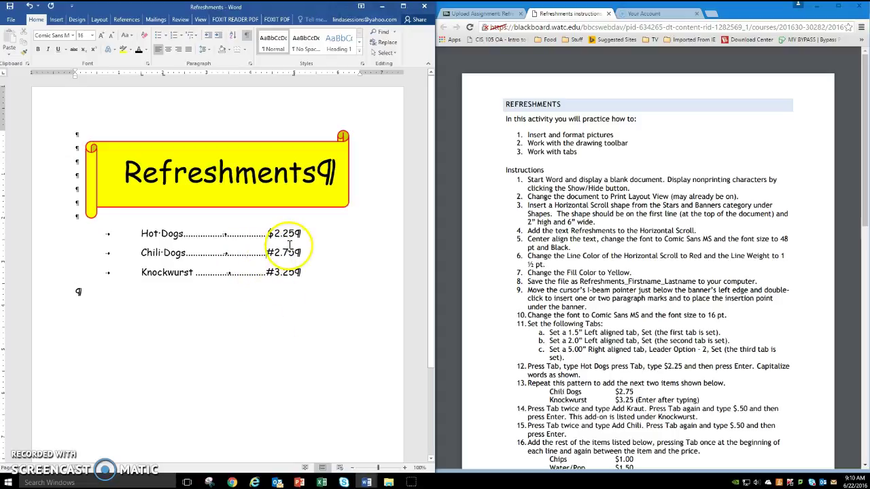
Replace the # with $ in the Chili Dogs and Knockwurst prices.
key(BackSpace)
text($)
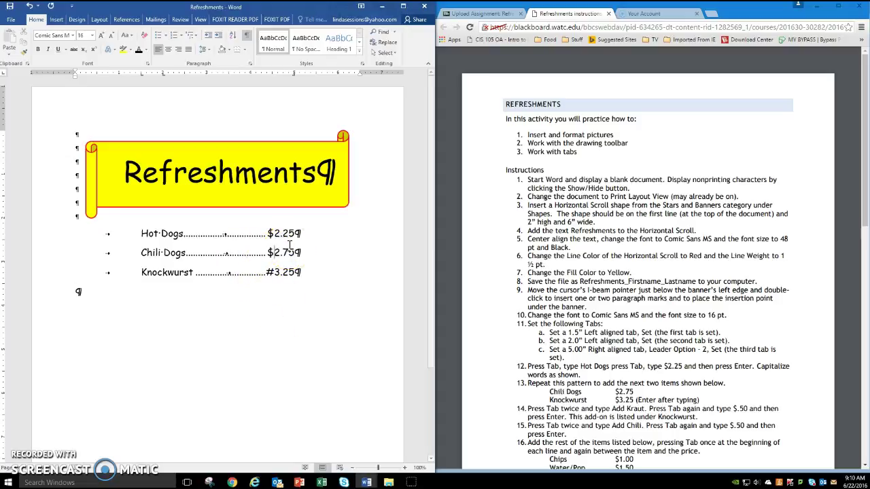
key(Down)
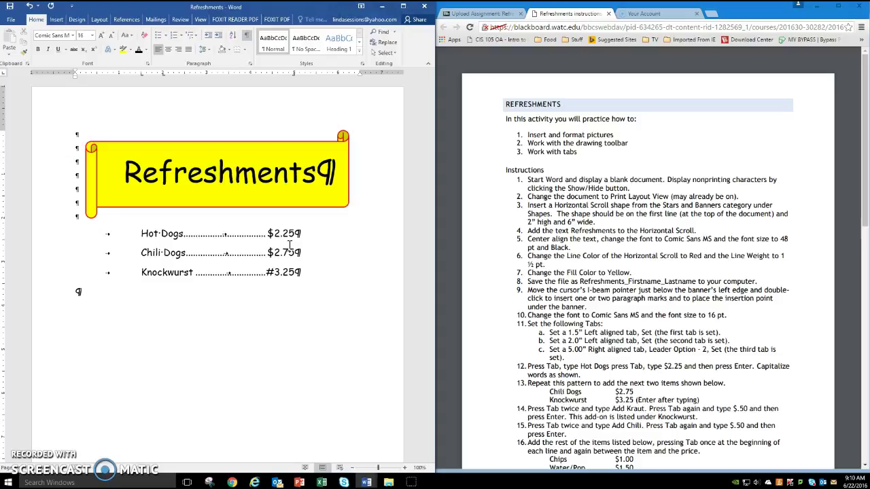
key(BackSpace)
text(%)
key(BackSpace)
text($)
Add an Add Kraut line below Knockwurst at the second tab stop, priced $.50 at the right tab.
click(111, 294)
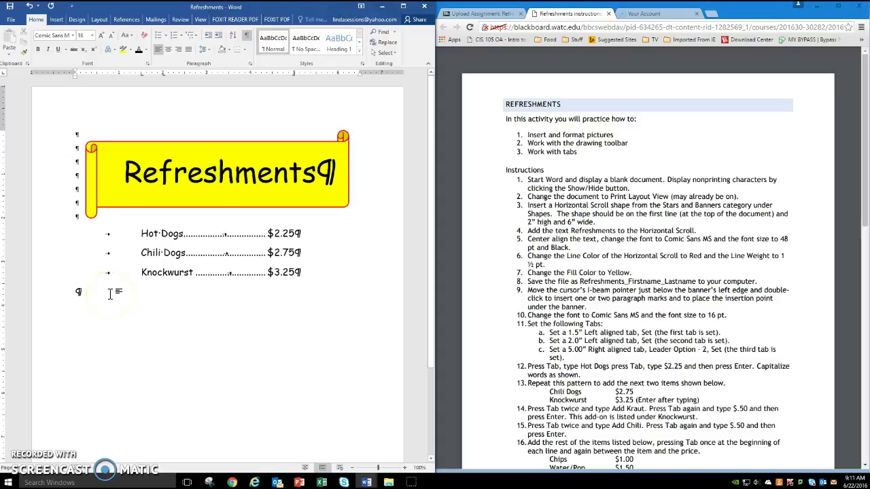
click(400, 242)
click(358, 229)
key(Return)
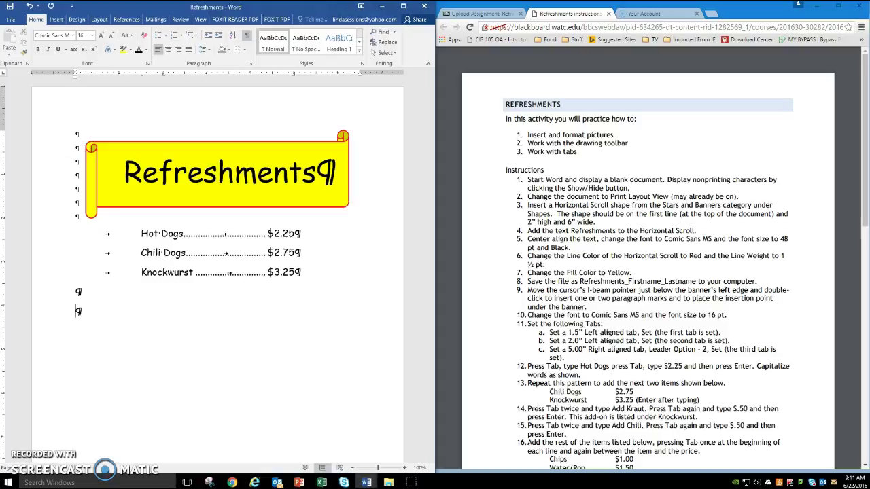
key(BackSpace)
key(Tab)
key(Tab)
text(Add Kraut)
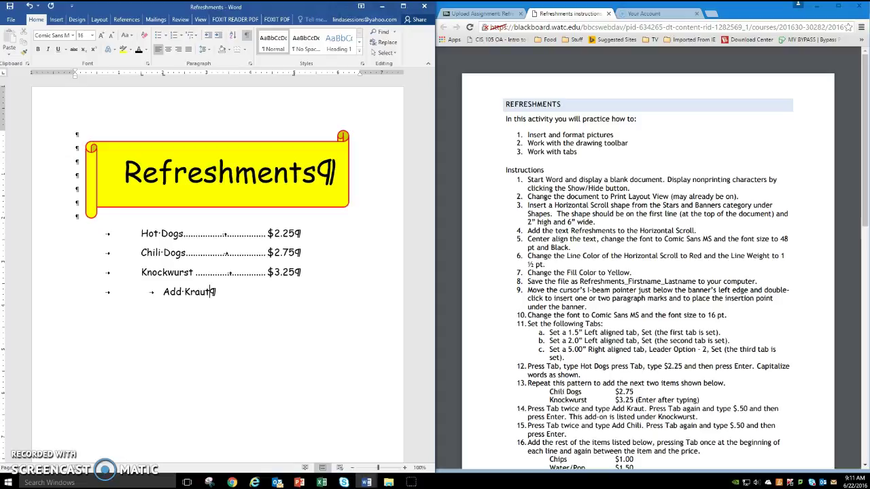
key(Tab)
text($.50)
key(Return)
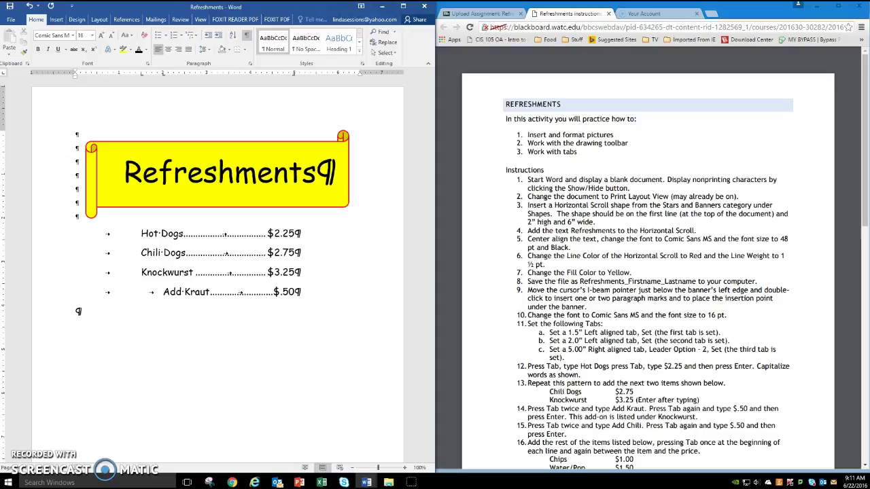
Add an Add Chili line at the second tab stop, priced $.50 at the right tab.
key(Tab)
key(Tab)
text(Add Chili)
key(Tab)
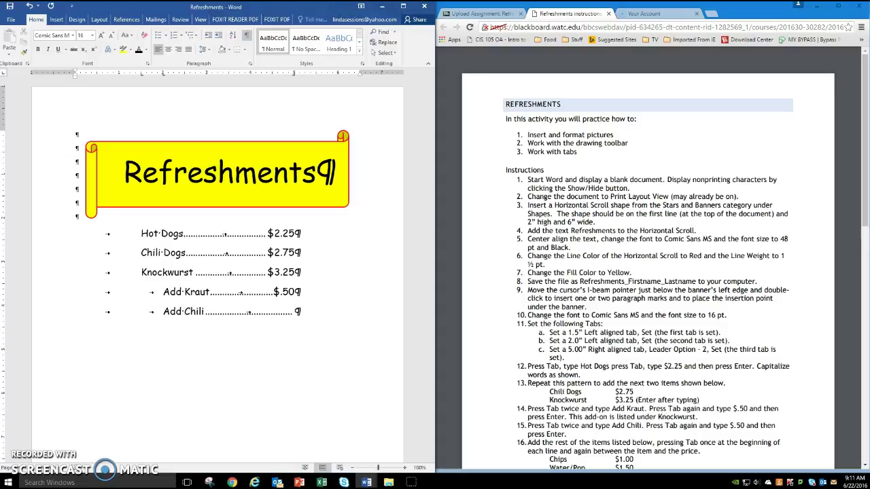
text($.50)
key(Return)
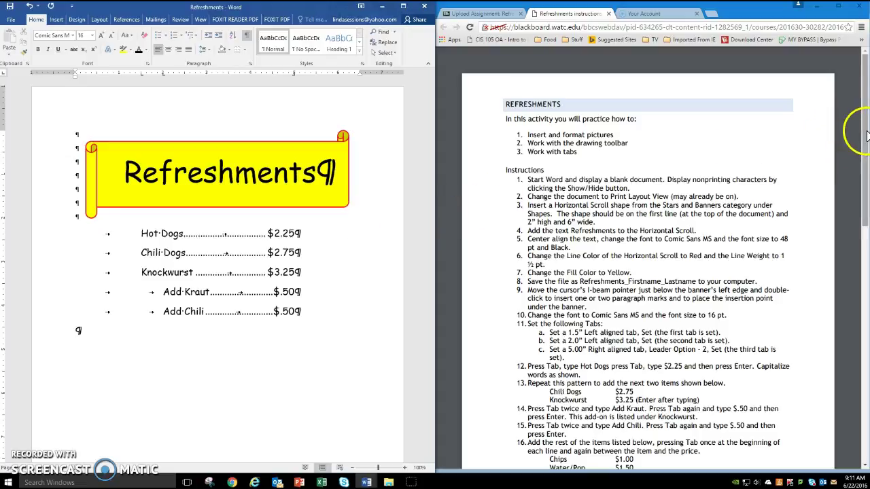
Add a Chips line below Add Chili at the first tab stop, priced $1.00 at the right tab.
drag(866, 134, 864, 174)
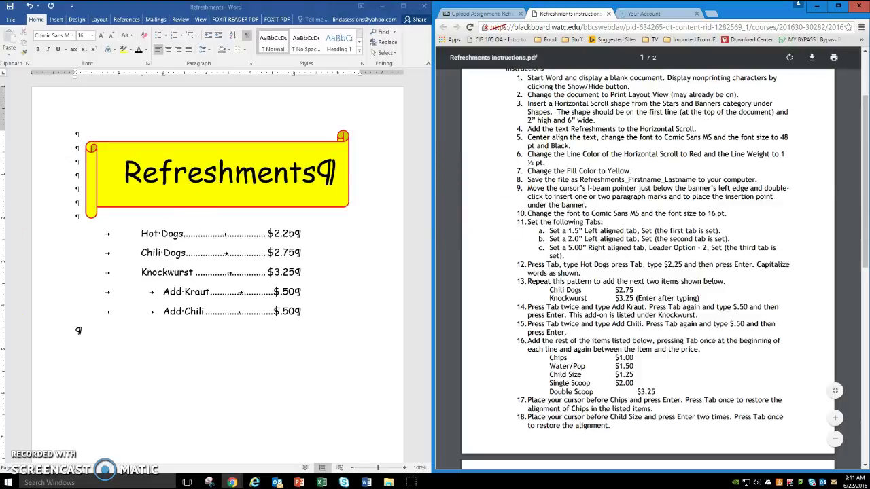
click(78, 343)
key(Tab)
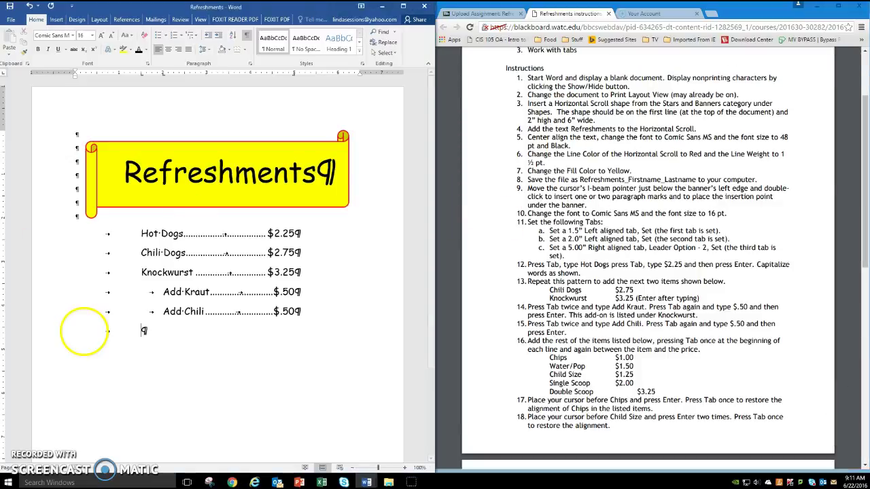
text(Chips)
key(Tab)
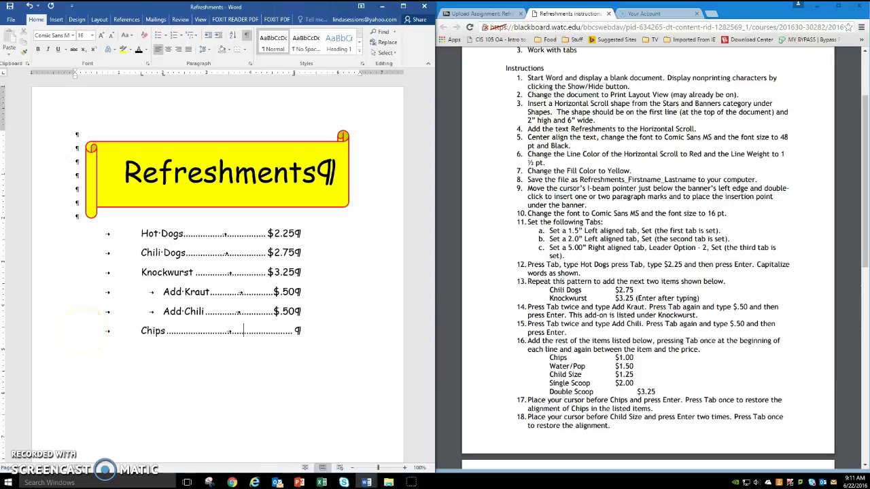
text($1.00)
key(Return)
Add a Water/Pop line at the first tab stop, priced $1.50 at the right tab.
key(Tab)
text(Water/Pop)
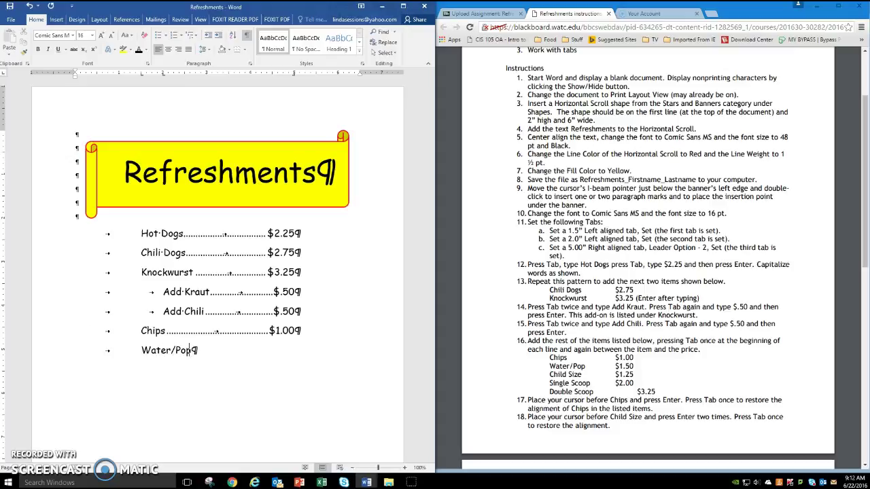
key(Tab)
text($1.50)
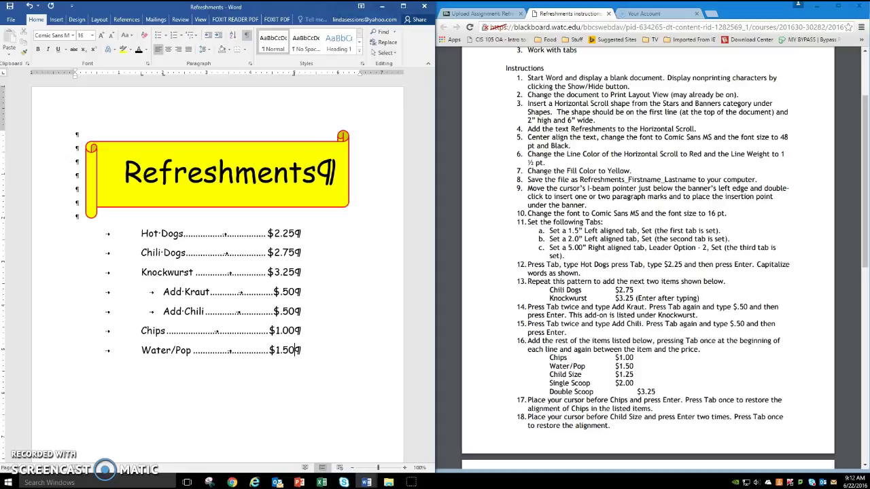
key(Return)
Add a Child Size line at the first tab stop, priced $1.25 at the right tab.
key(Tab)
text(Child Size)
key(Tab)
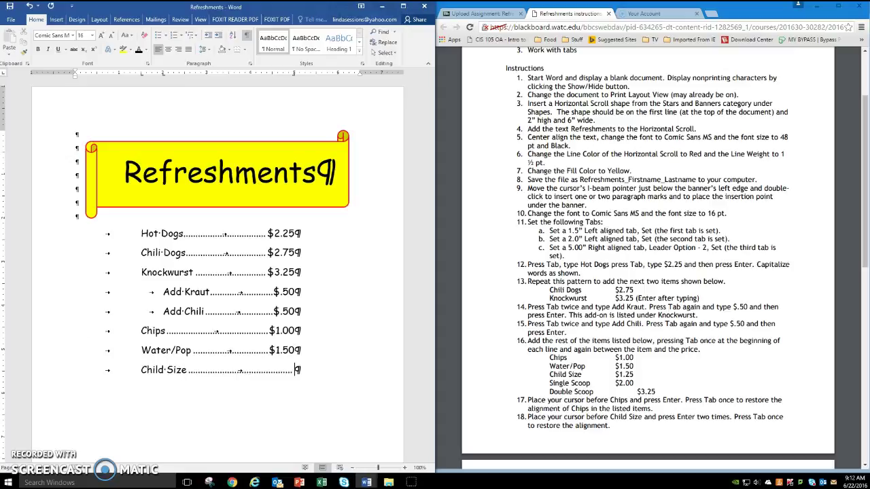
text($1.25)
key(Return)
Add a Single Scoop line at the first tab stop, priced $2.00 at the right tab.
key(Tab)
text(Single Scoop)
key(Tab)
text($2.00)
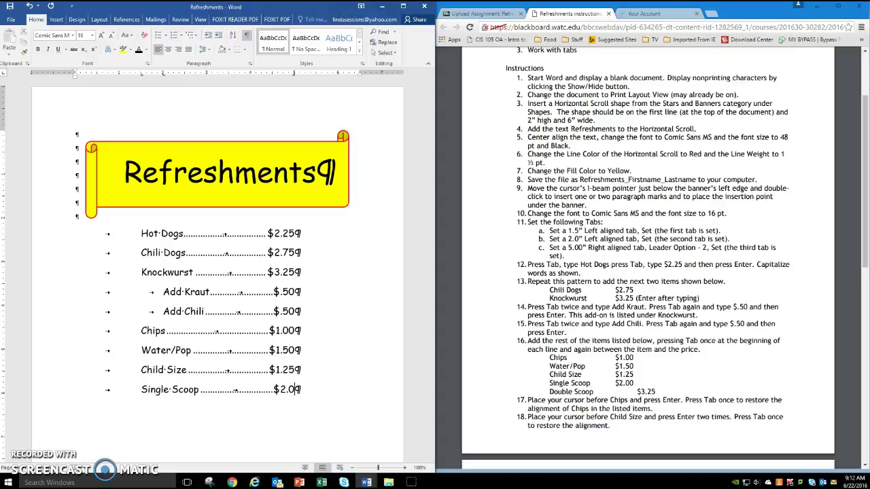
key(Return)
Add a Double Scoop line at the first tab stop, priced $3.25 at the right tab, and save the document.
key(Tab)
text(Double Scoop)
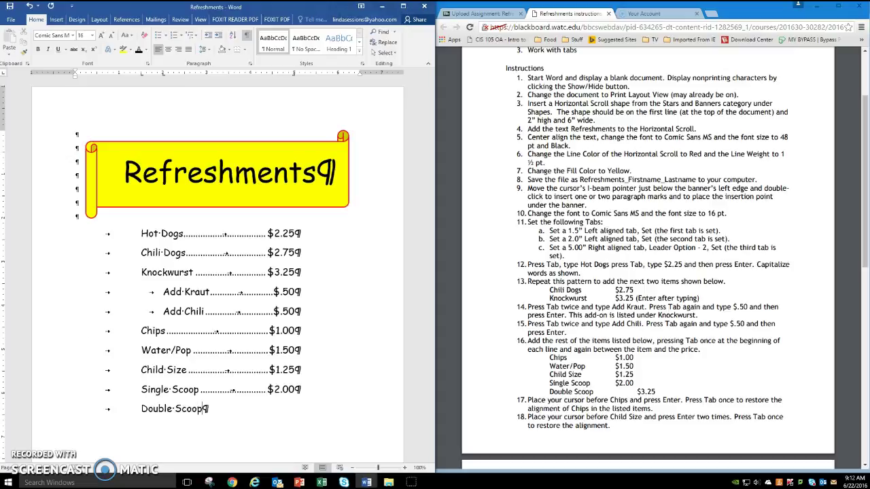
key(Tab)
text($3.25)
key(BackSpace)
text(5)
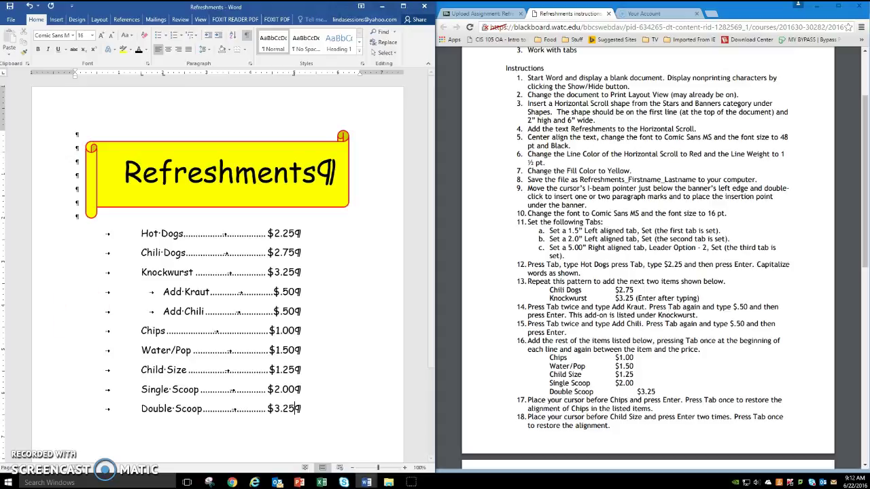
click(10, 7)
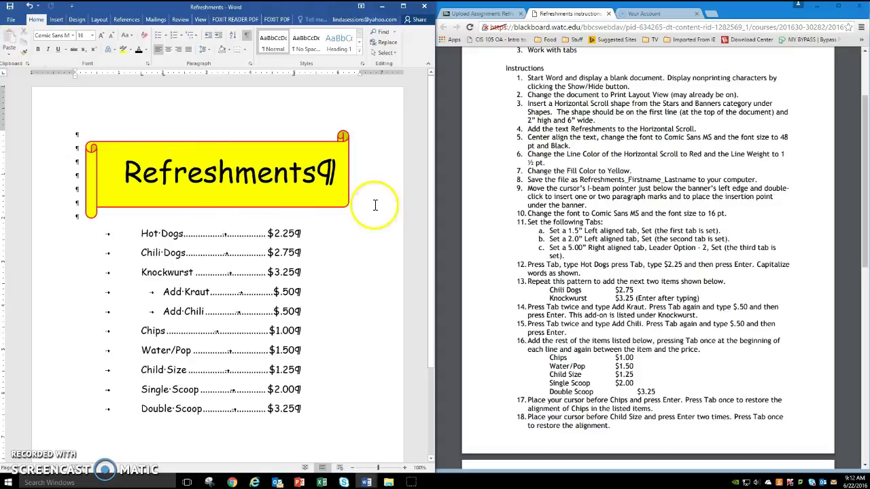
Insert one blank line before Chips and realign Chips to the first tab stop.
click(139, 331)
key(Return)
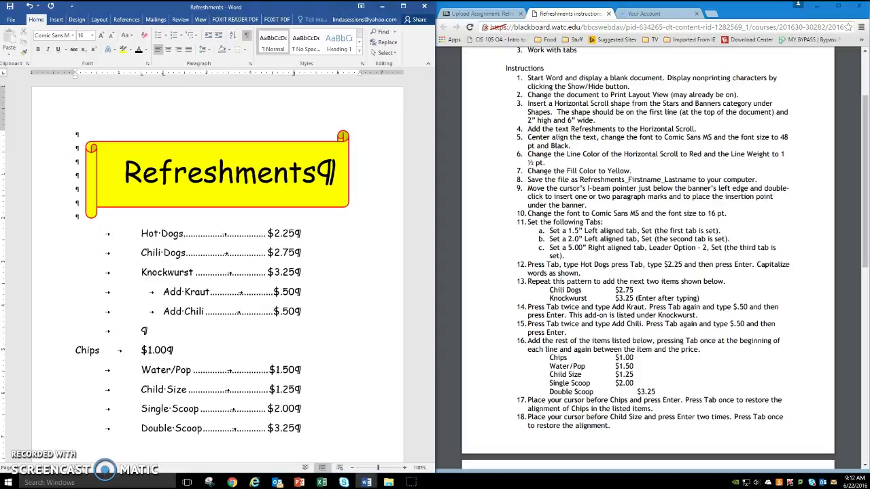
key(Tab)
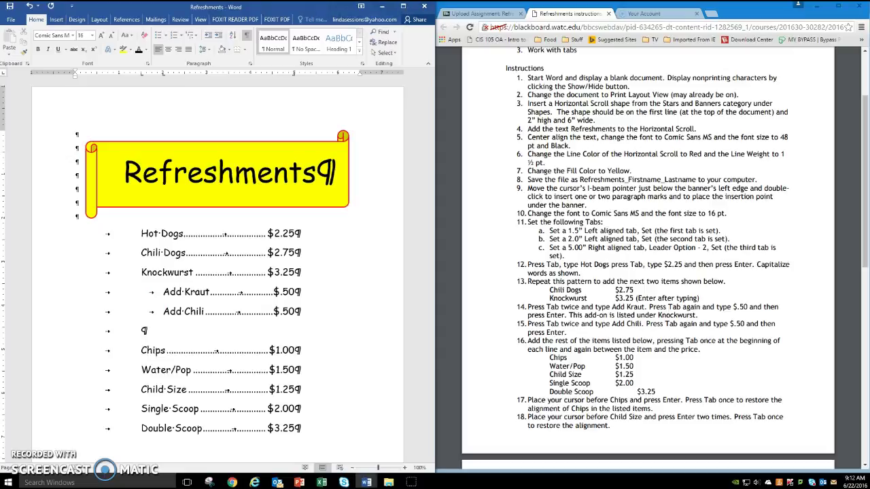
Insert two blank lines before Child Size and realign Child Size to the first tab stop.
click(143, 390)
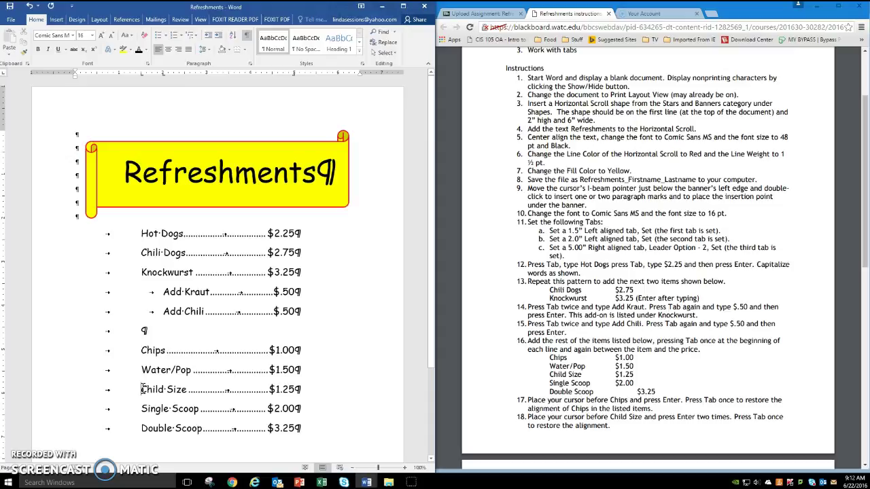
click(142, 389)
key(Return)
key(Return)
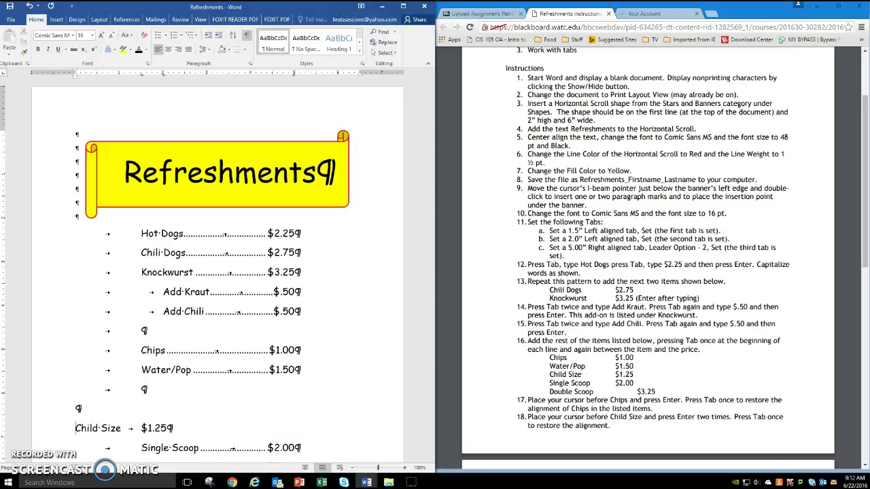
key(Tab)
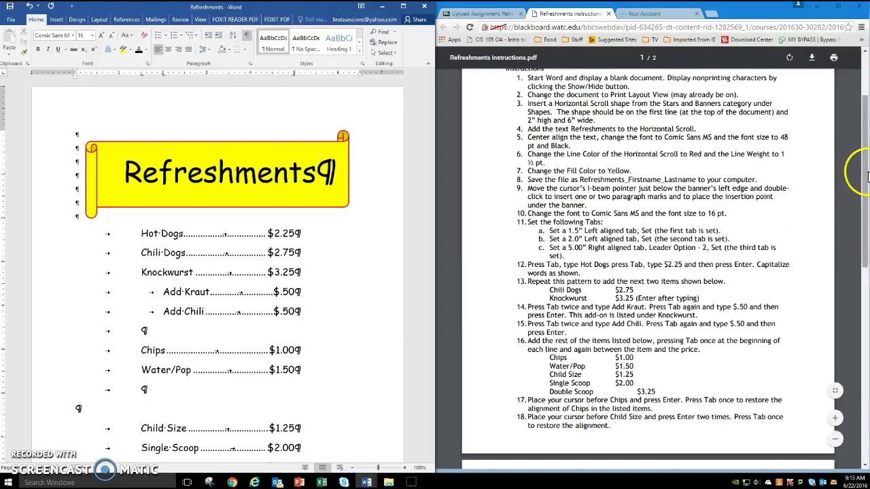
Add an Ice Cream heading on the empty line above Child Size, centered and set to 22 pt.
scroll(865, 228, down, 2)
drag(865, 228, 856, 321)
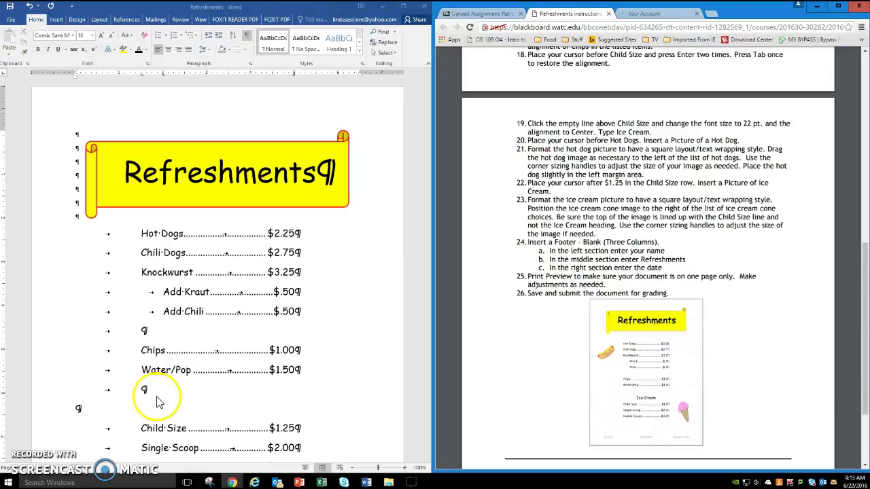
click(98, 413)
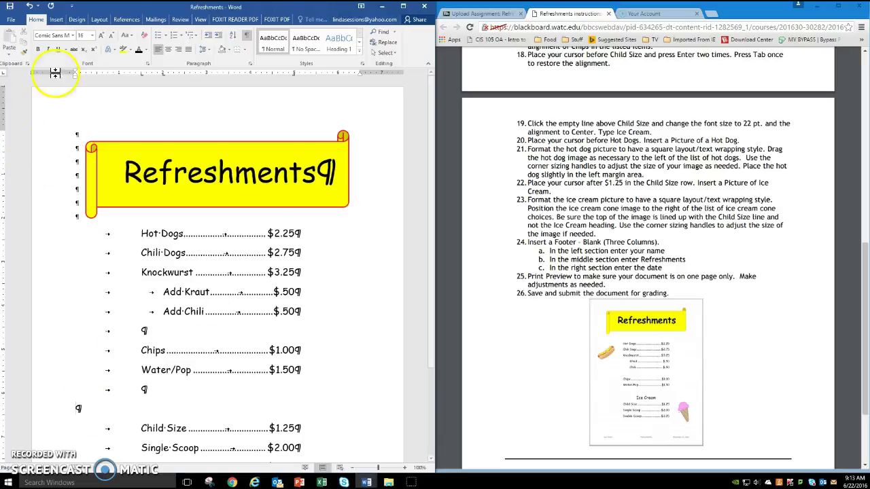
click(92, 37)
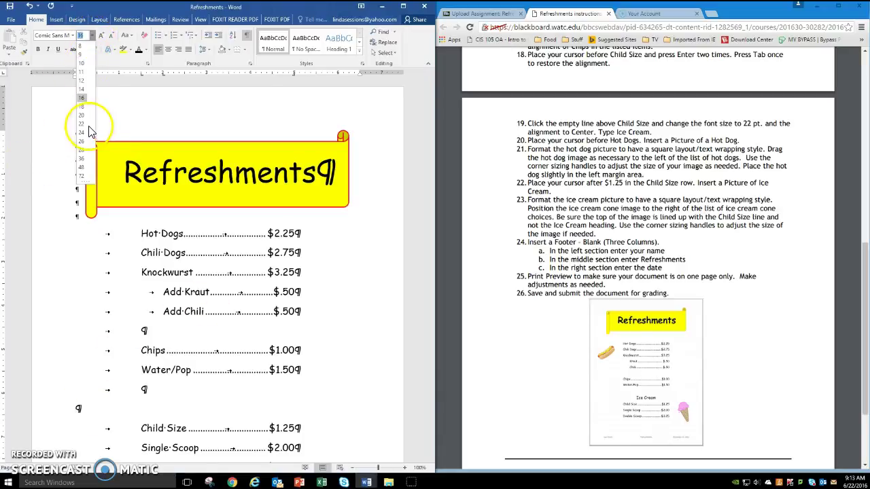
click(87, 124)
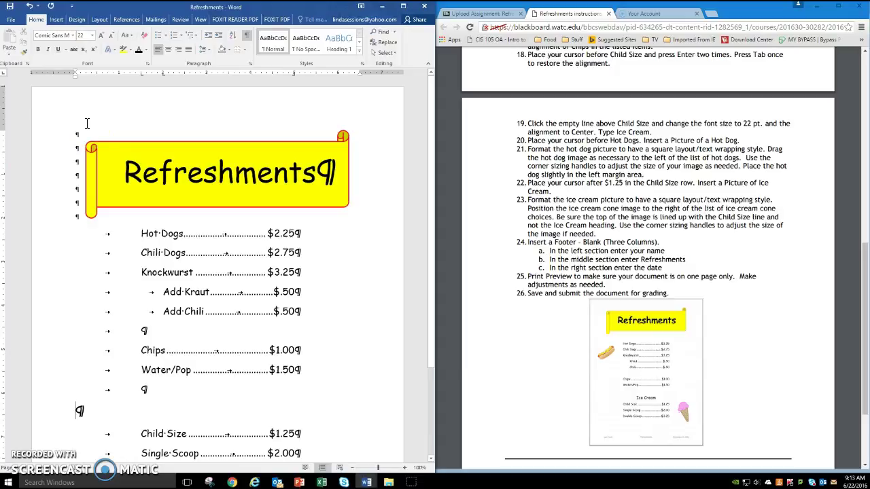
key(ctrl+e)
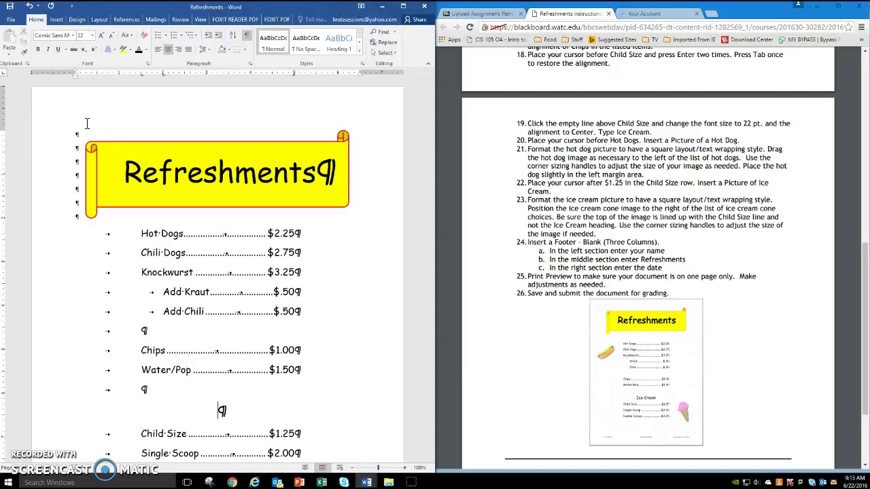
text(Ice Cream)
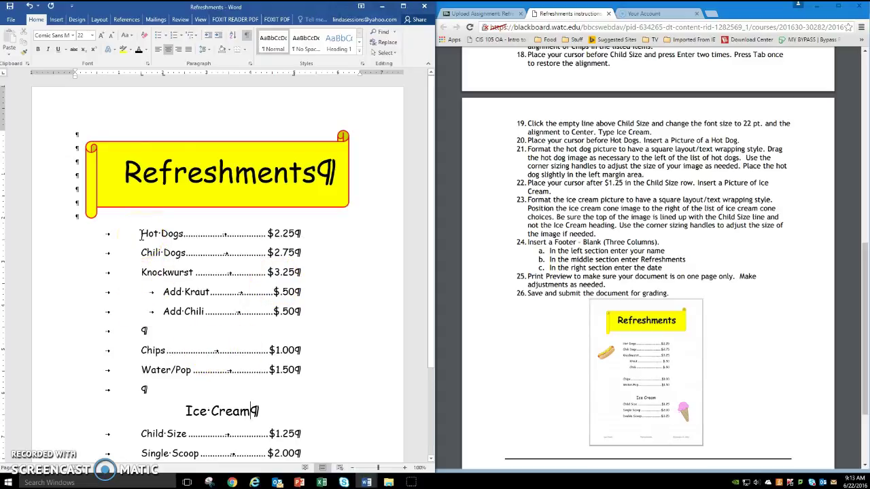
Search Bing images for "Hot Dog" and insert the picture with the zigzag mustard topping before the Hot Dogs text.
click(141, 234)
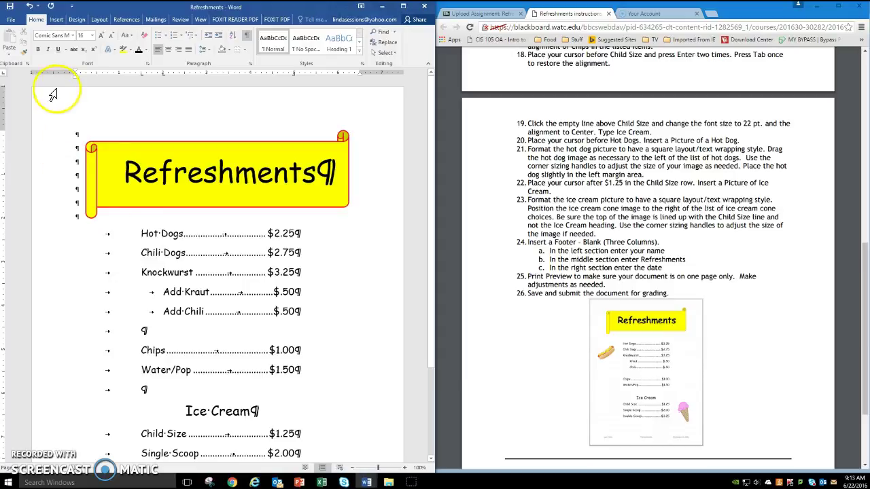
click(56, 21)
click(73, 42)
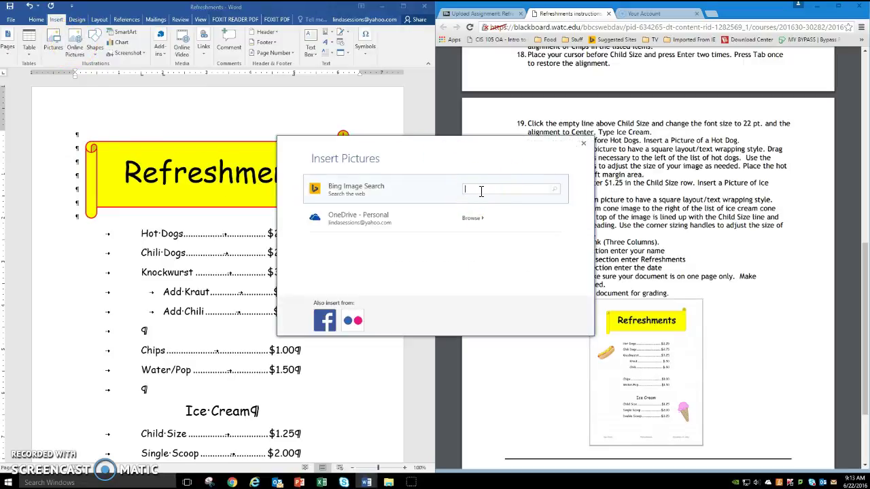
text(Hot Dog)
key(Return)
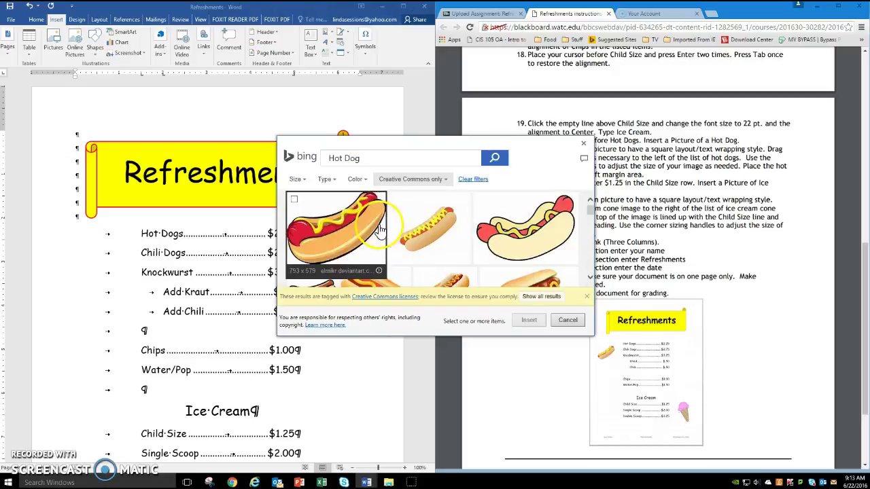
click(333, 226)
click(333, 227)
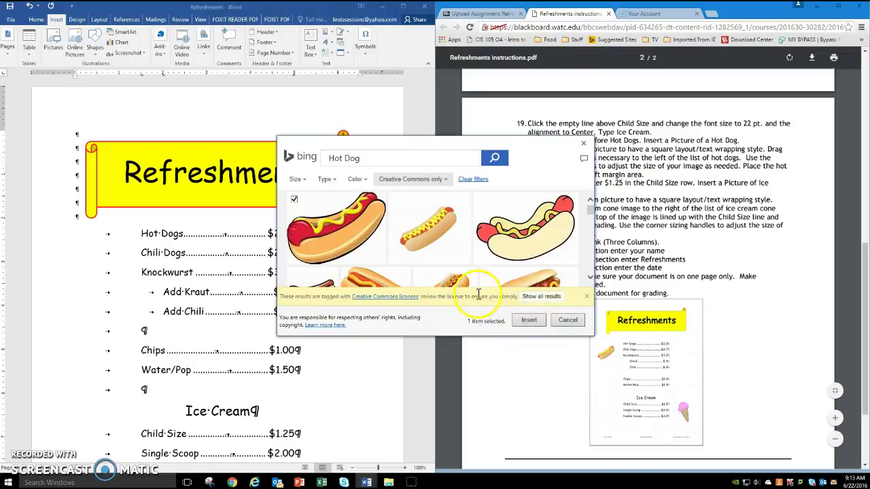
click(431, 233)
click(326, 224)
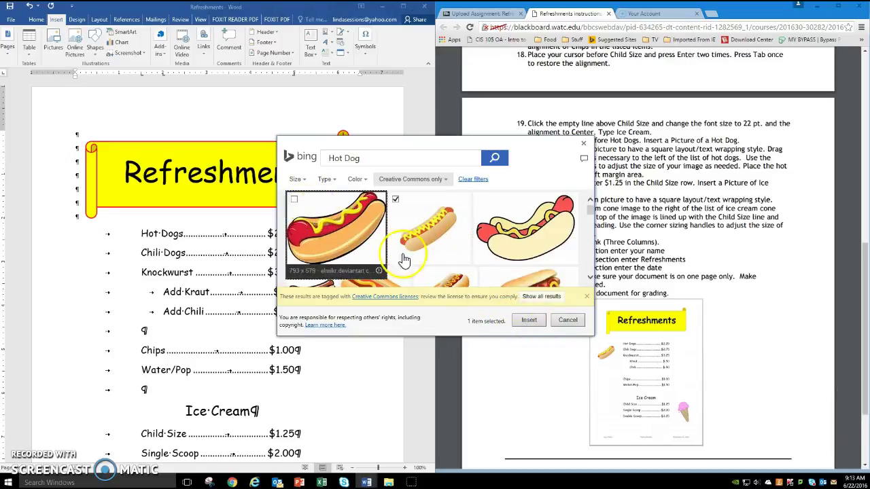
click(529, 320)
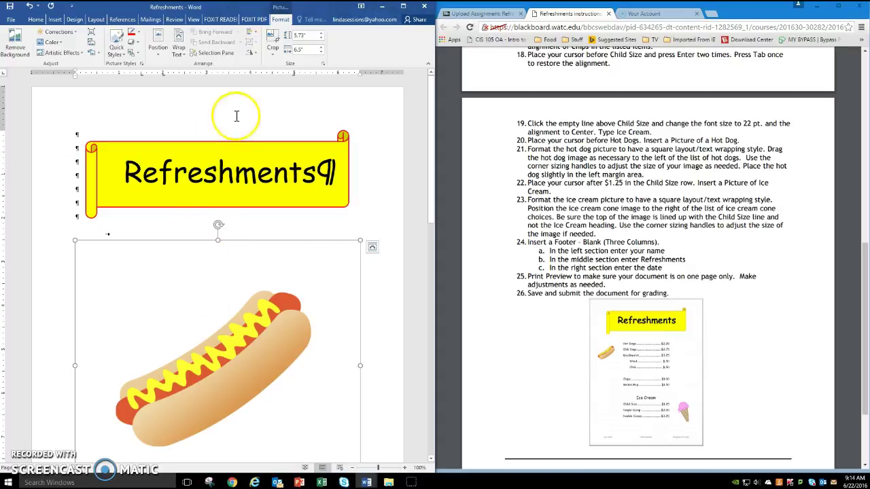
Set the hot dog picture's text wrapping to Square.
click(179, 58)
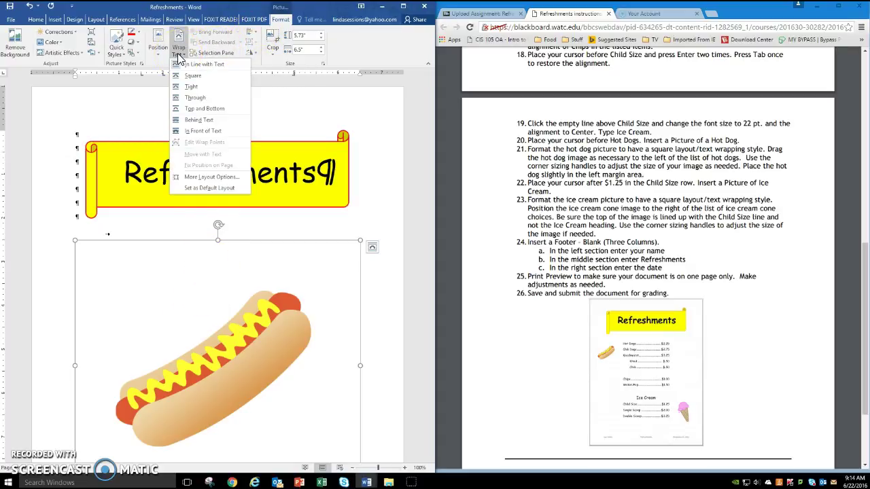
click(190, 77)
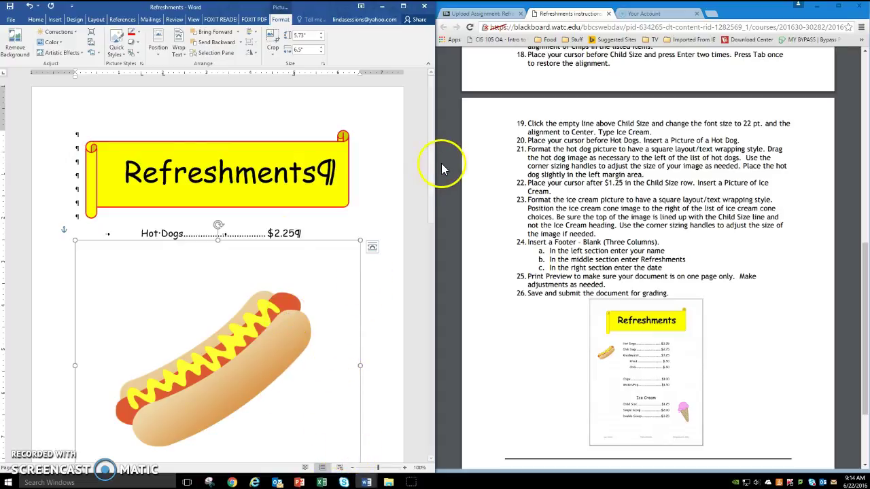
Shrink the hot dog picture to about 0.85" high by 0.97" wide and place it beside the Hot Dogs and Chili Dogs lines.
drag(430, 157, 431, 176)
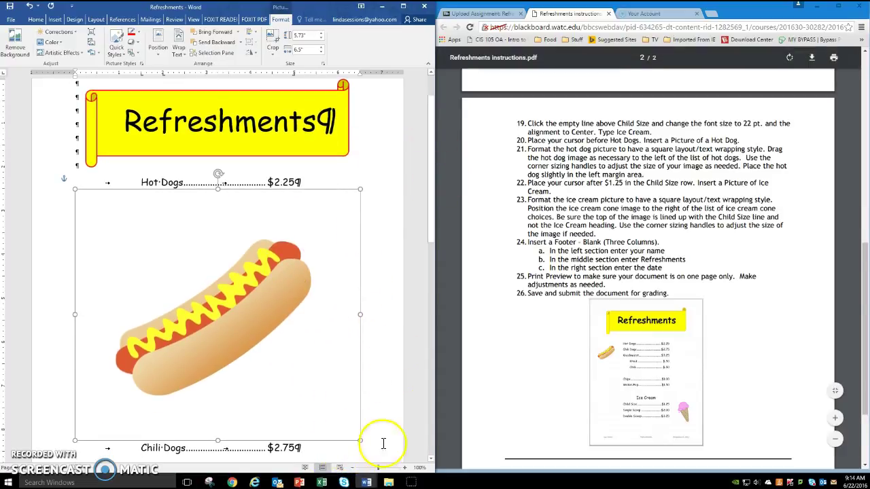
drag(360, 440, 117, 216)
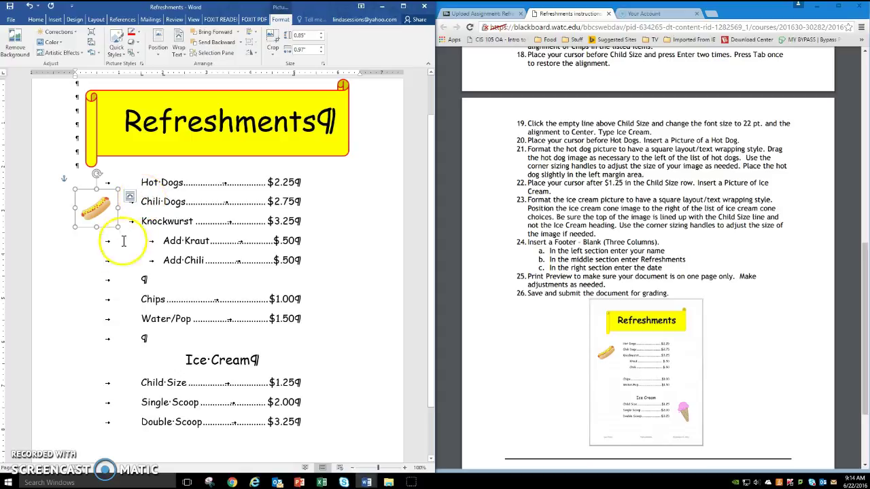
drag(94, 213, 90, 202)
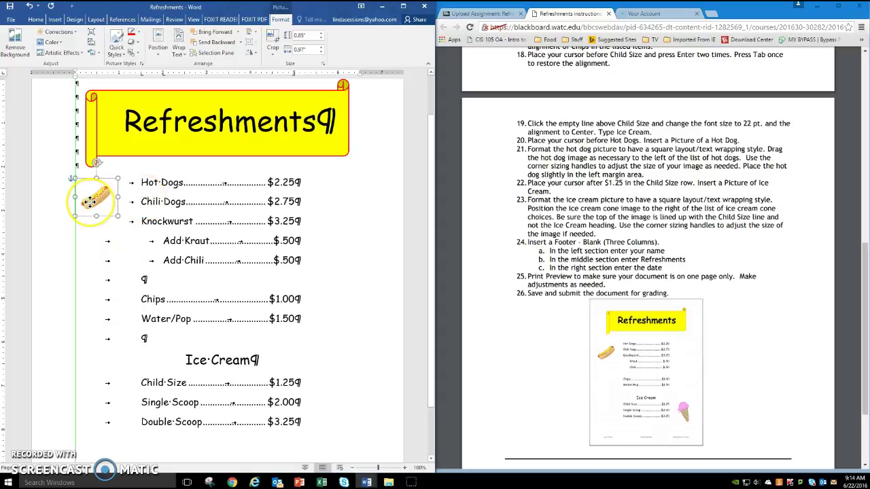
click(87, 241)
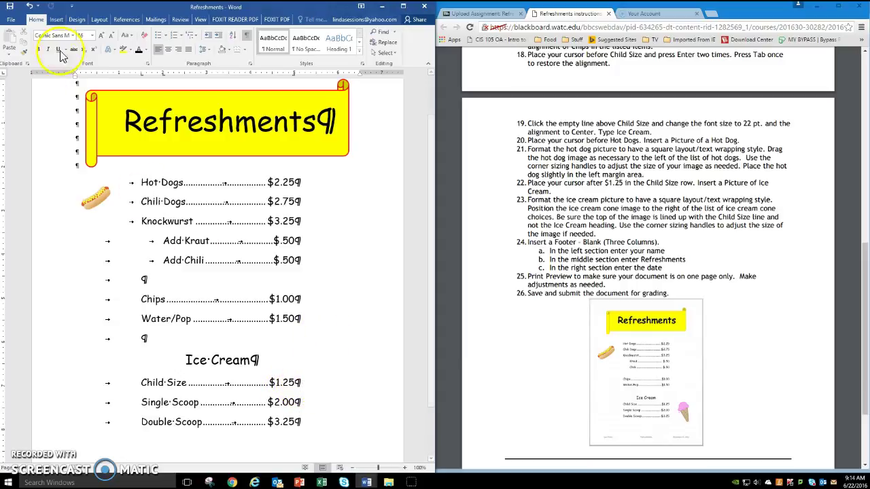
Search Bing images for "ice cream cone" to insert after $1.25 in the Child Size row, and select the multicolored stacked-scoop cone.
click(56, 19)
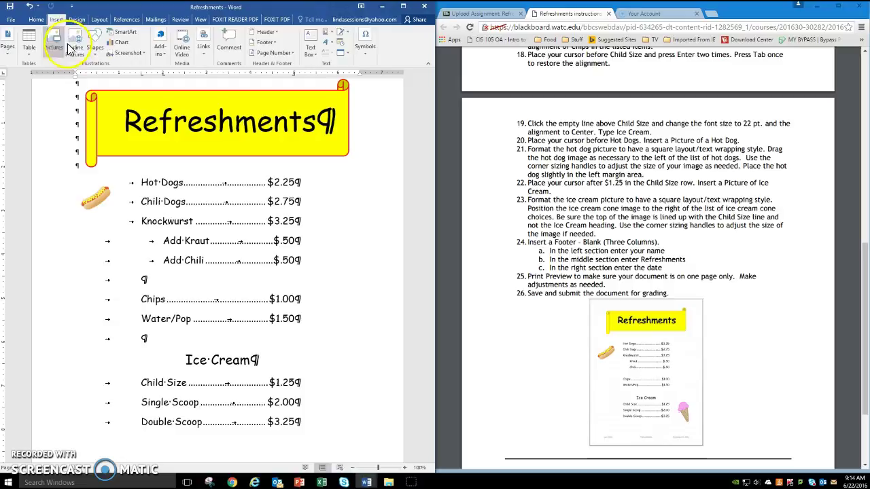
click(73, 48)
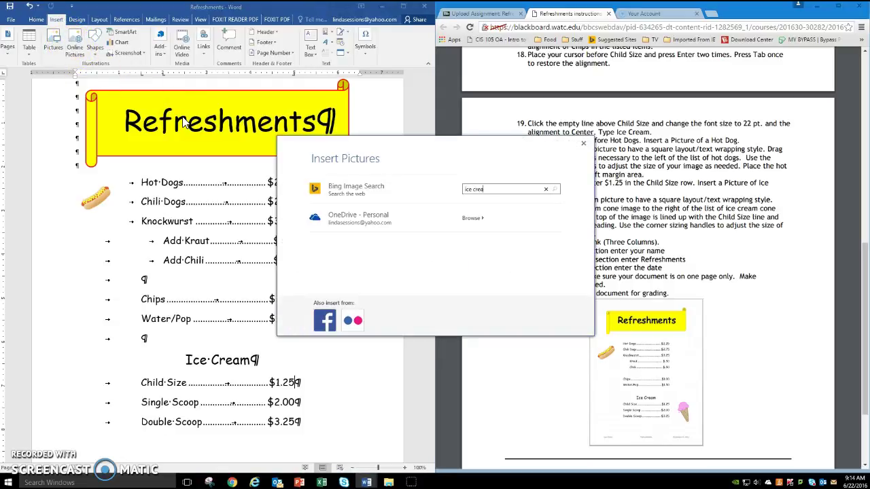
key(Return)
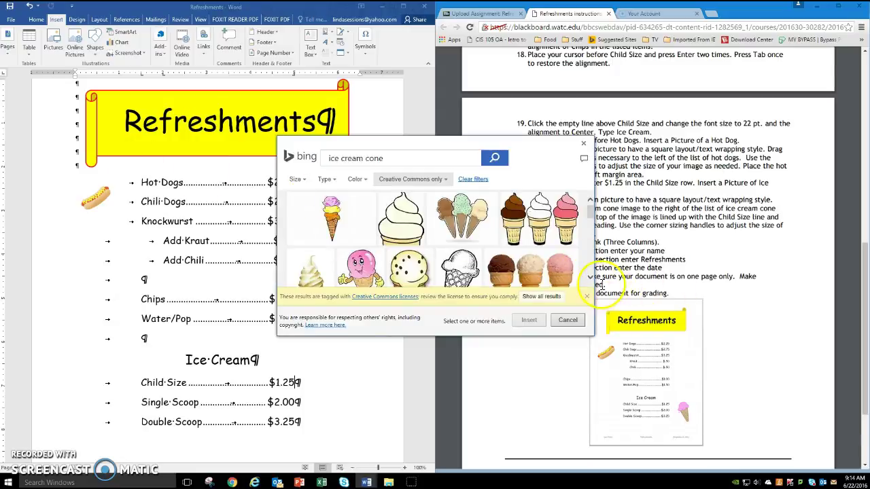
scroll(591, 281, down, 5)
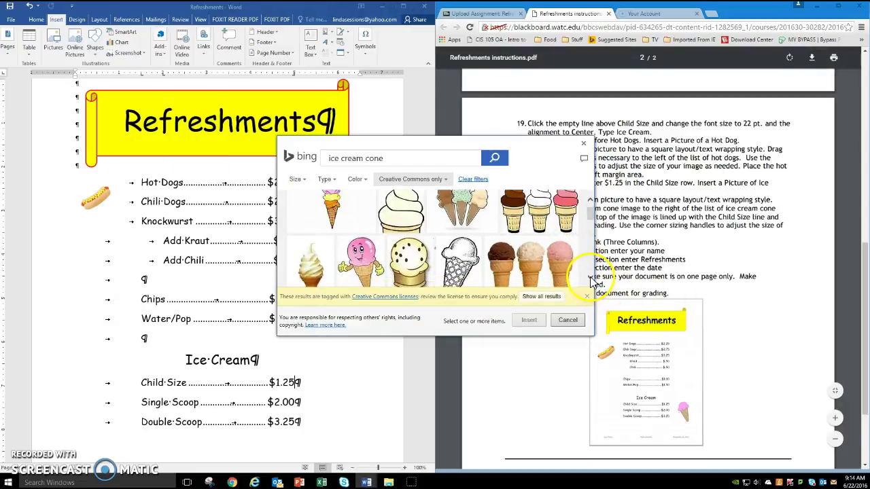
scroll(592, 281, down, 3)
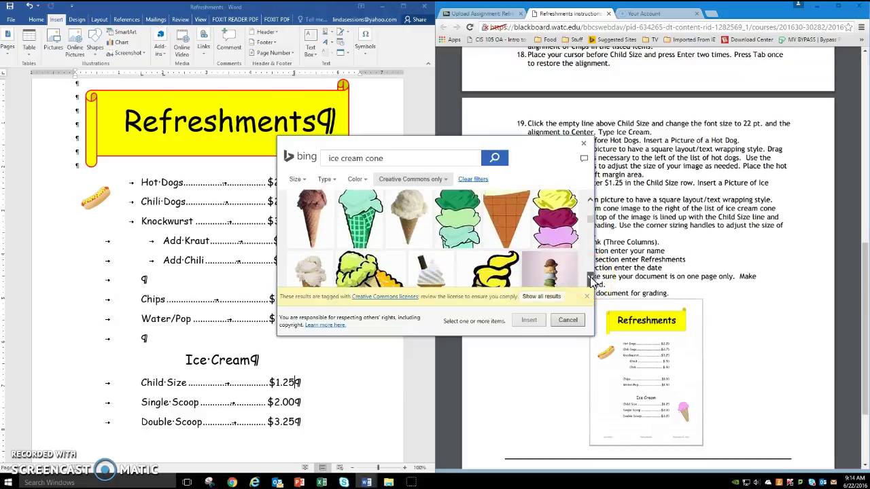
drag(590, 226, 590, 213)
click(337, 223)
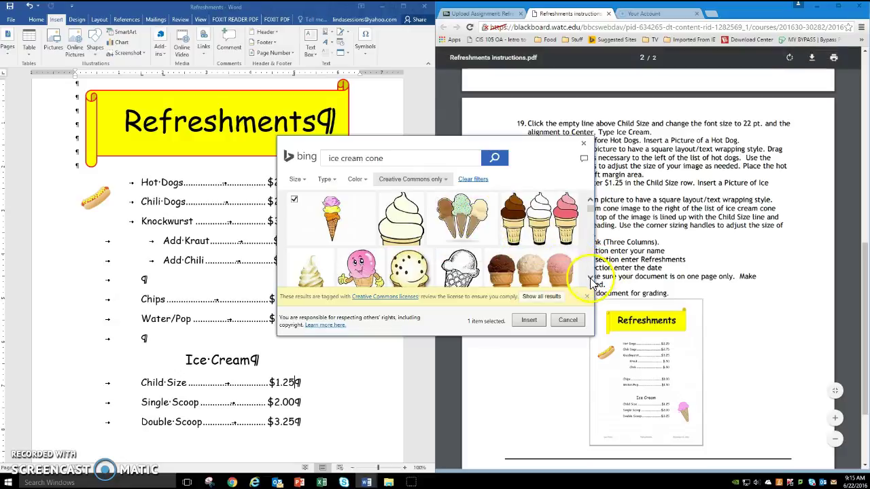
Add the dripping pink ice cream cone to the selection and insert the selected pictures after $1.25 in the Child Size row.
scroll(589, 281, down, 5)
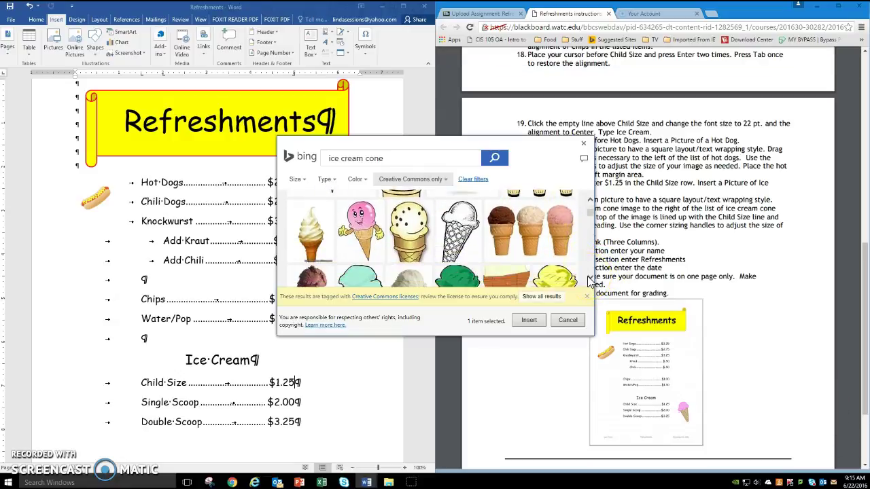
scroll(588, 280, down, 5)
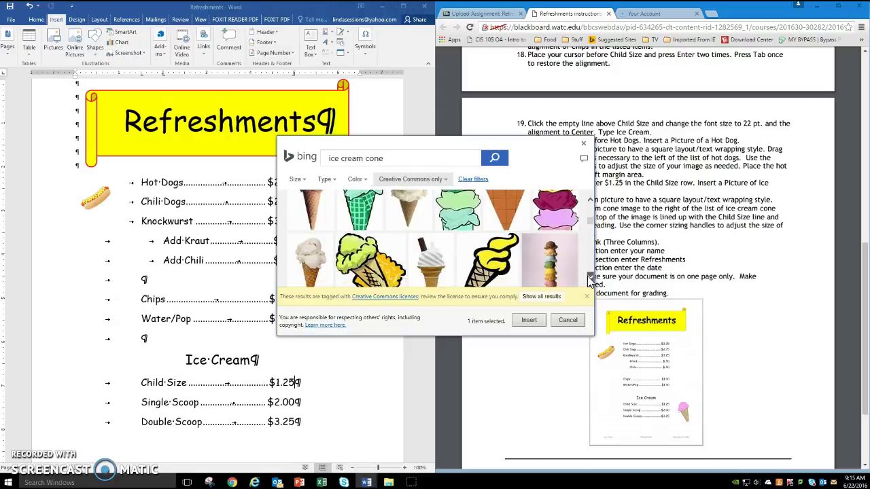
scroll(589, 281, down, 5)
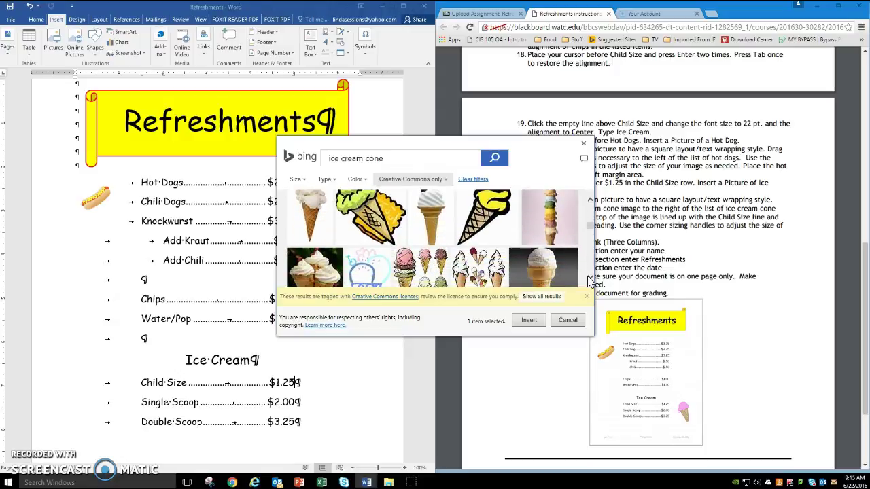
scroll(590, 281, down, 5)
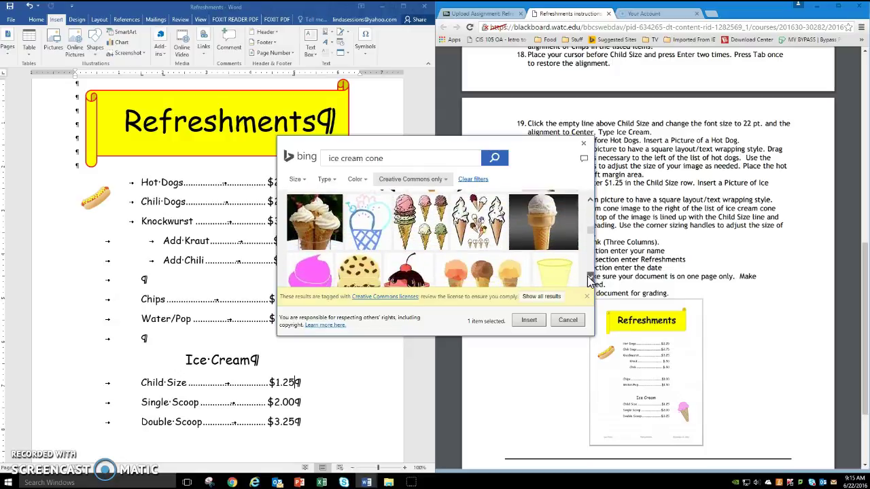
scroll(588, 280, down, 2)
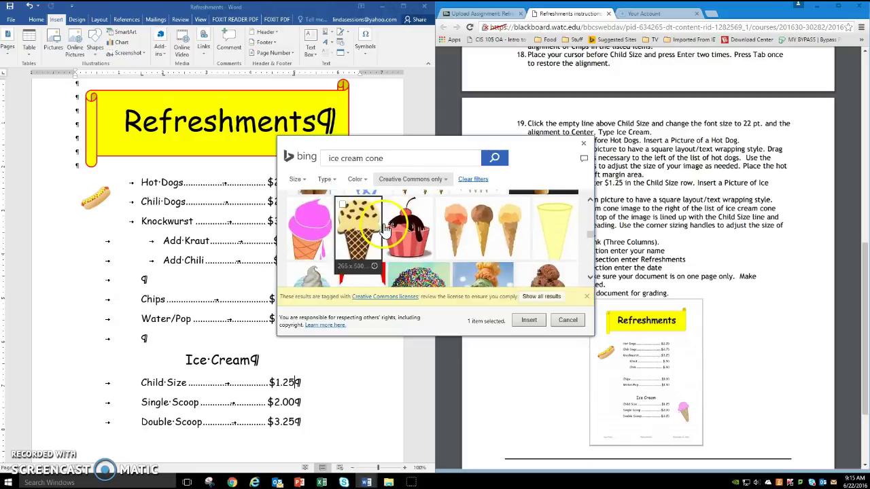
click(309, 228)
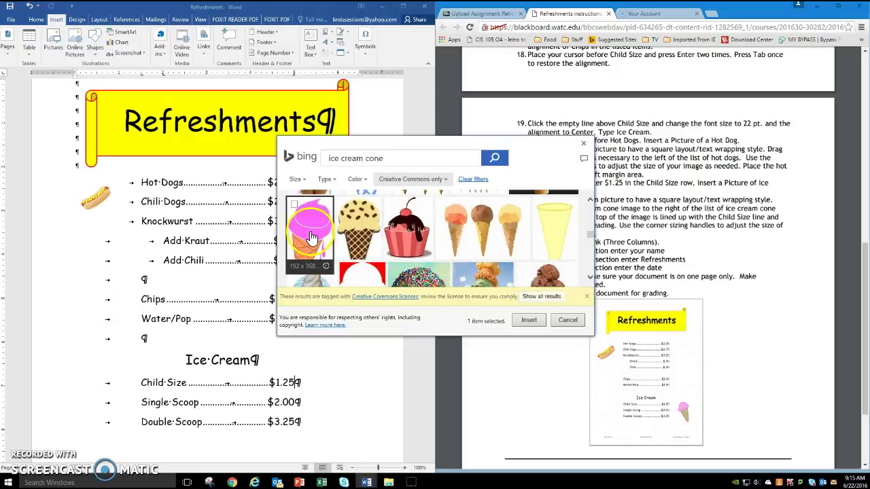
click(532, 326)
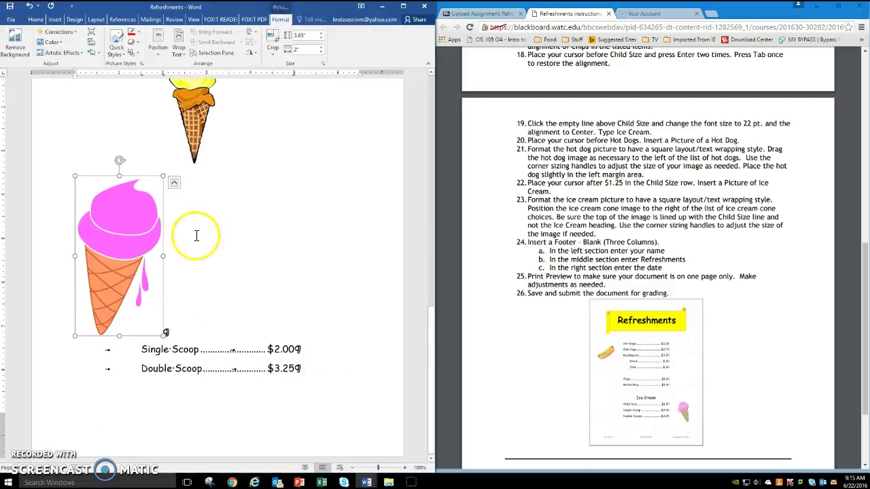
Delete the extra stacked-scoop cone picture and set the pink cone's text wrapping to Square.
click(202, 104)
key(Delete)
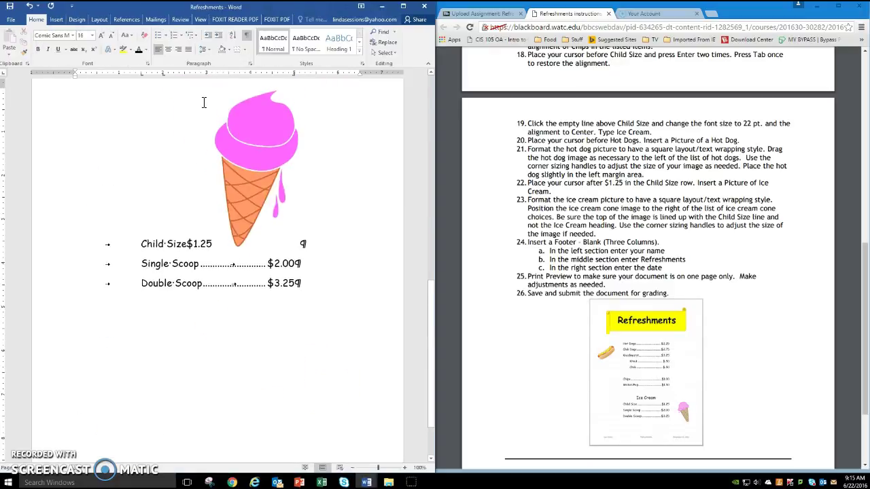
click(265, 170)
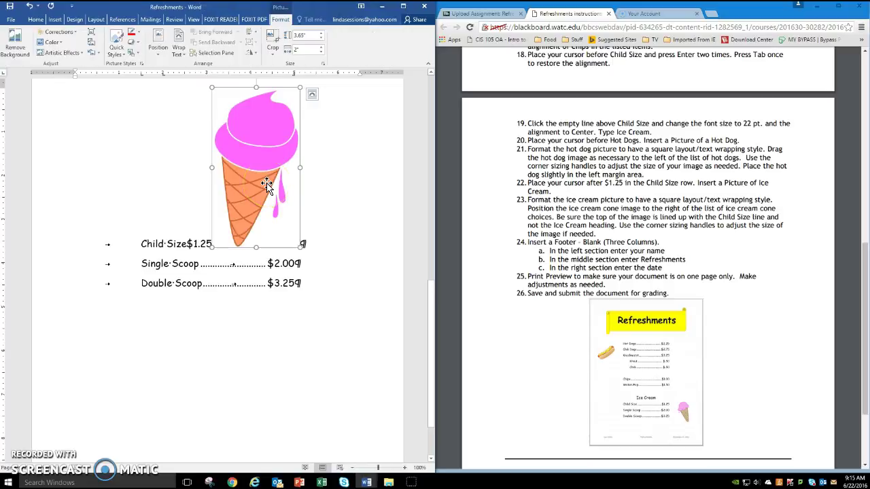
click(178, 53)
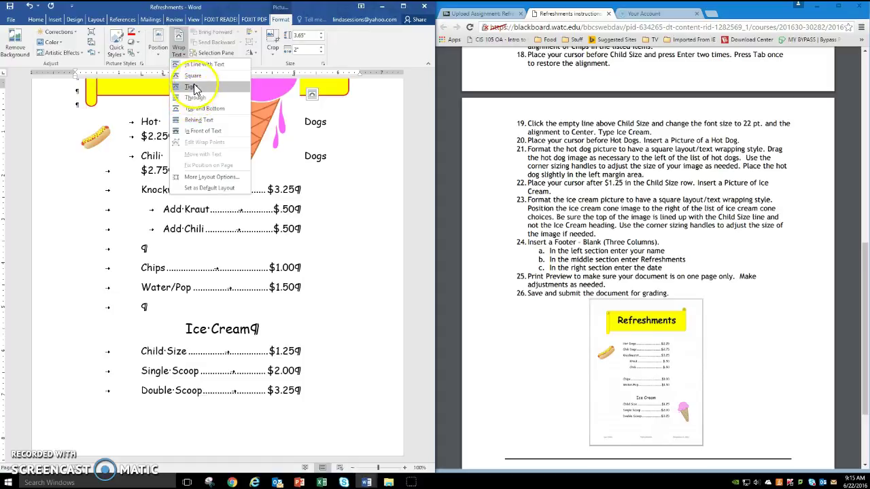
click(193, 75)
click(246, 154)
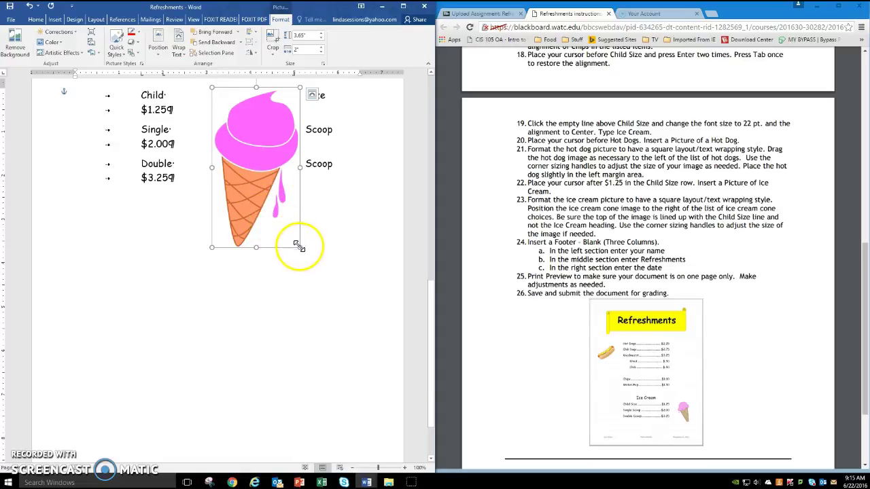
Shrink the pink ice cream cone to about 1.25" high by 0.69" wide and rotate it slightly clockwise.
drag(299, 246, 352, 402)
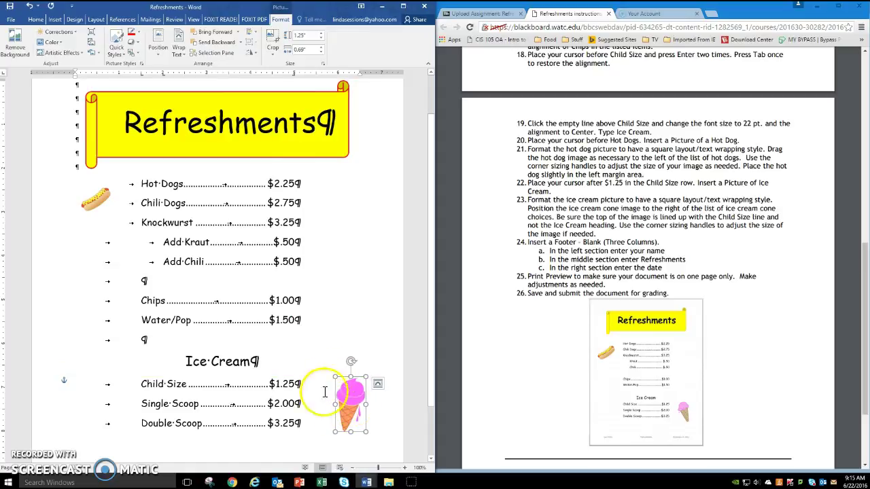
click(353, 361)
drag(350, 358, 343, 379)
click(346, 389)
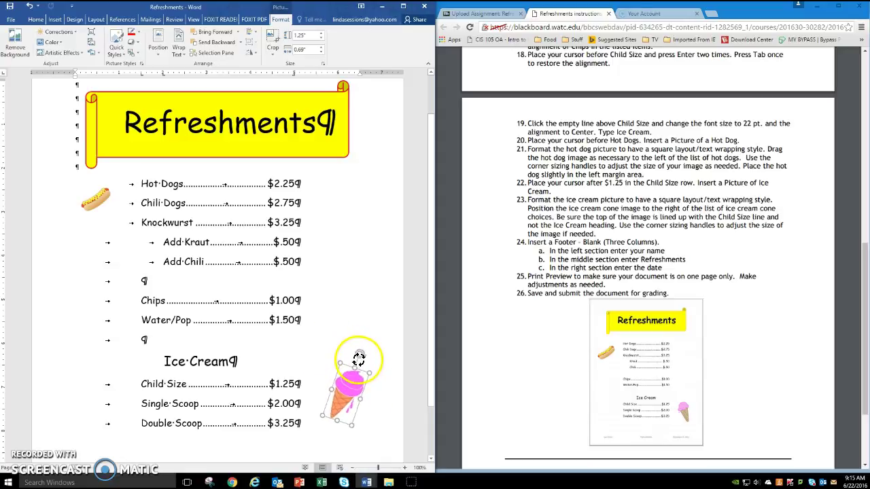
Place the tilted cone to the right of the ice cream price lines, its top level with the Child Size line.
drag(344, 387, 354, 402)
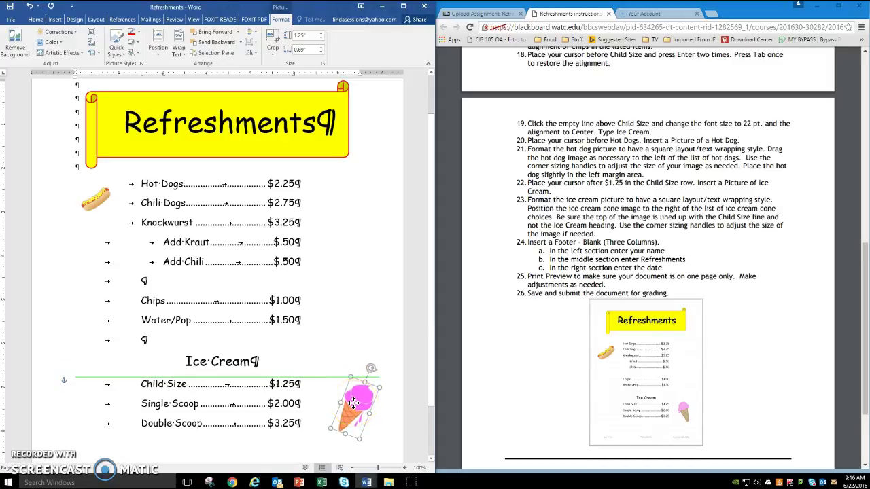
drag(353, 403, 349, 405)
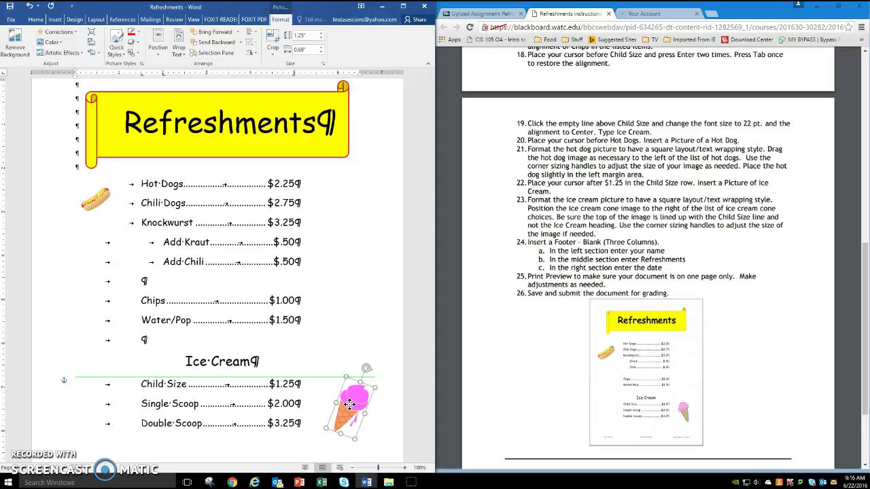
drag(350, 405, 349, 405)
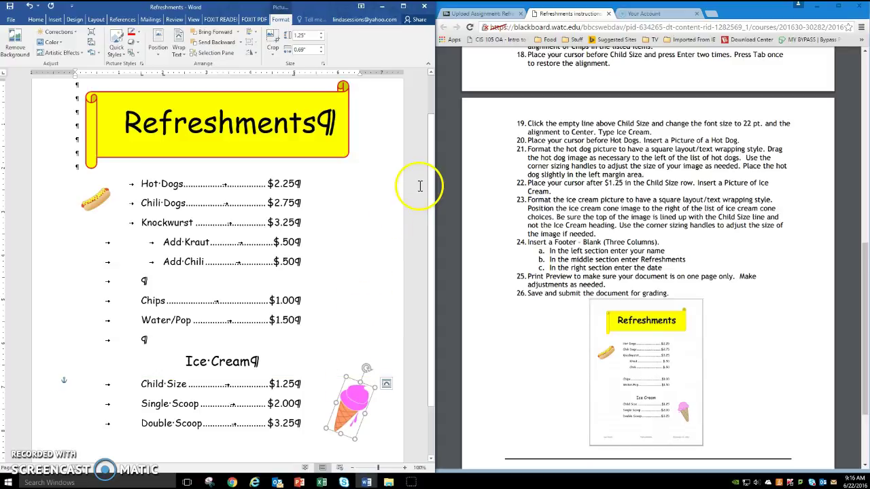
click(375, 193)
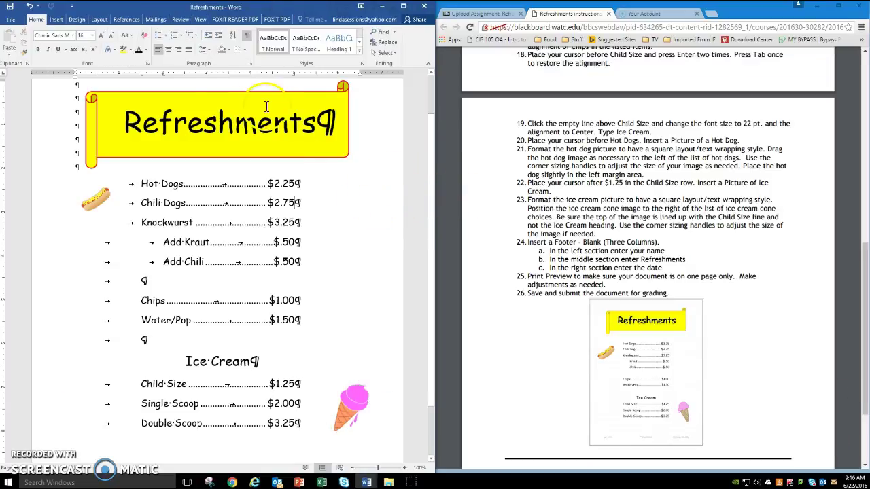
Insert a Blank (Three Columns) footer with Your Name in the left section, Refreshments in the middle and Date in the right.
click(57, 21)
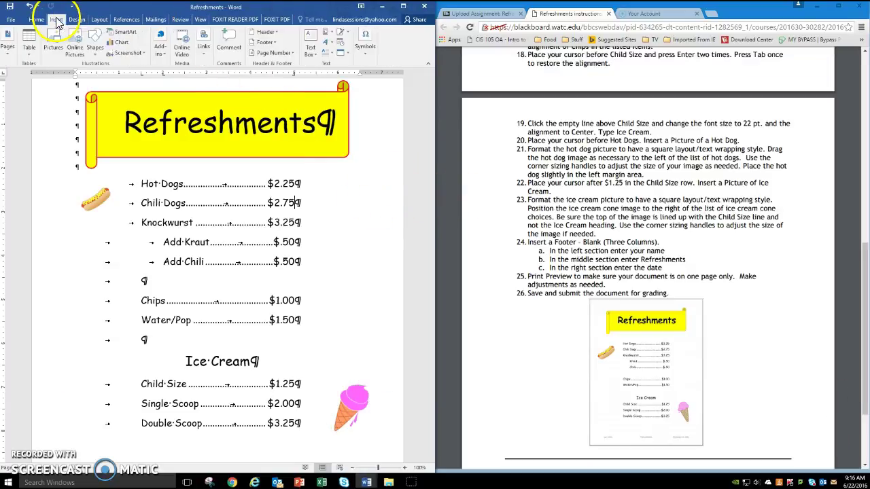
click(266, 42)
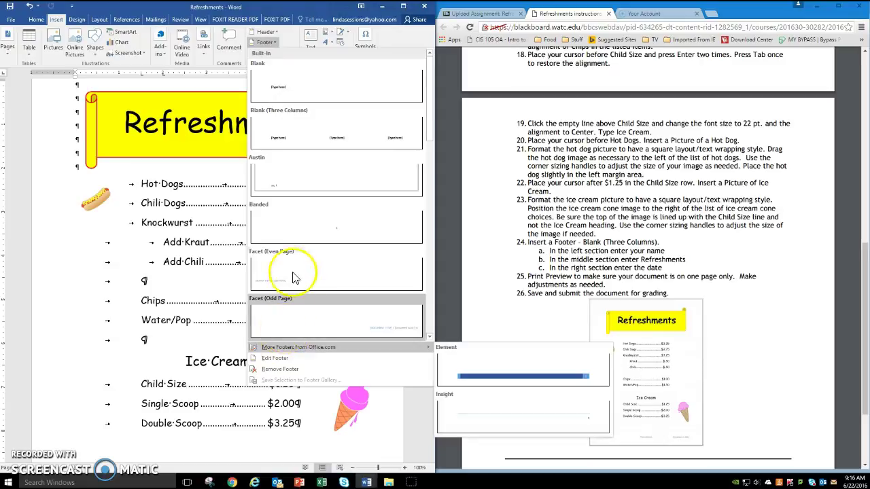
click(293, 126)
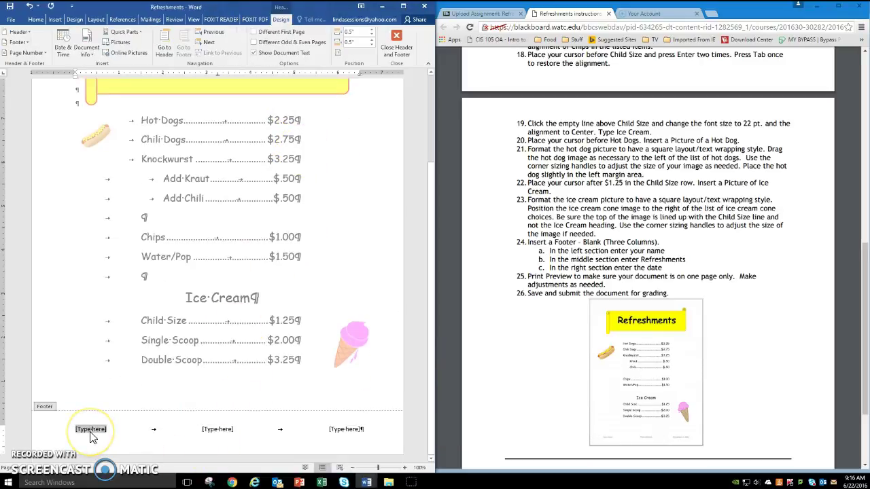
text(Your Name)
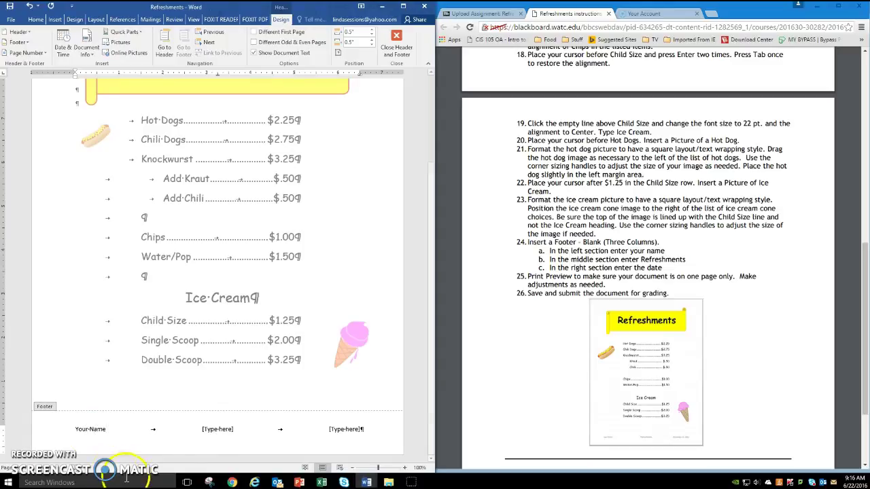
click(209, 429)
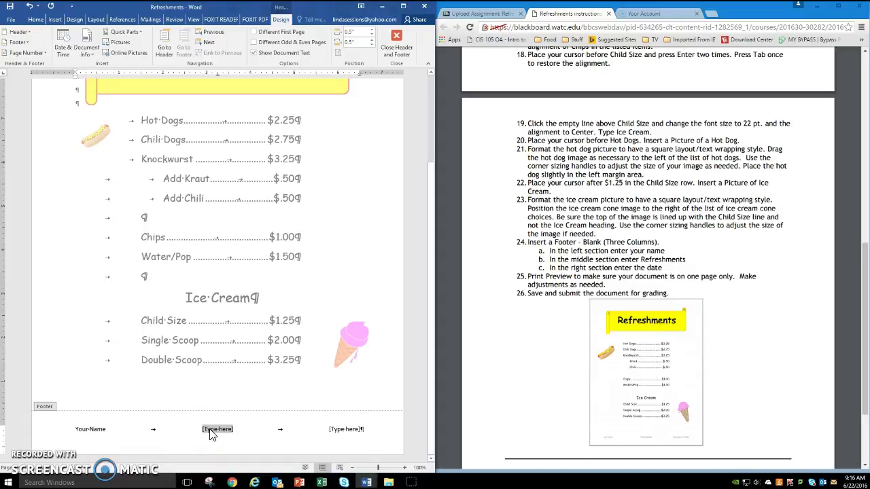
text(Refreshments)
click(343, 430)
text(Date)
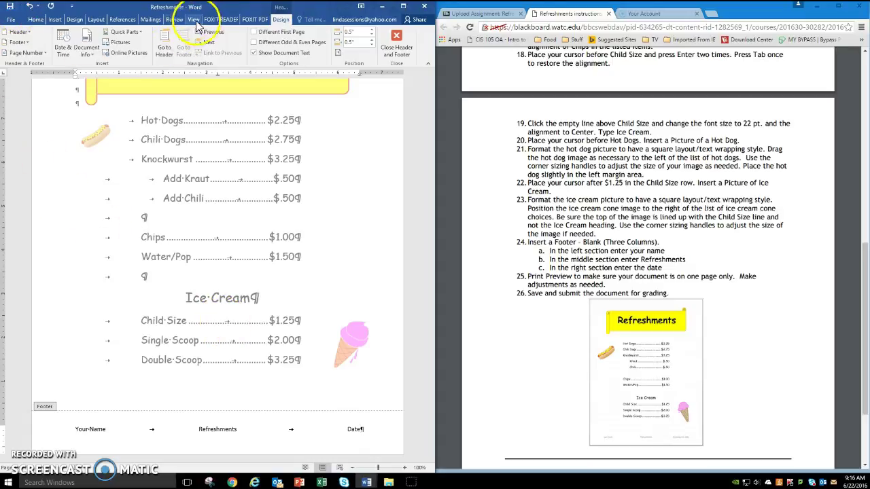
Check the document in print preview to make sure it fits on one page.
click(11, 20)
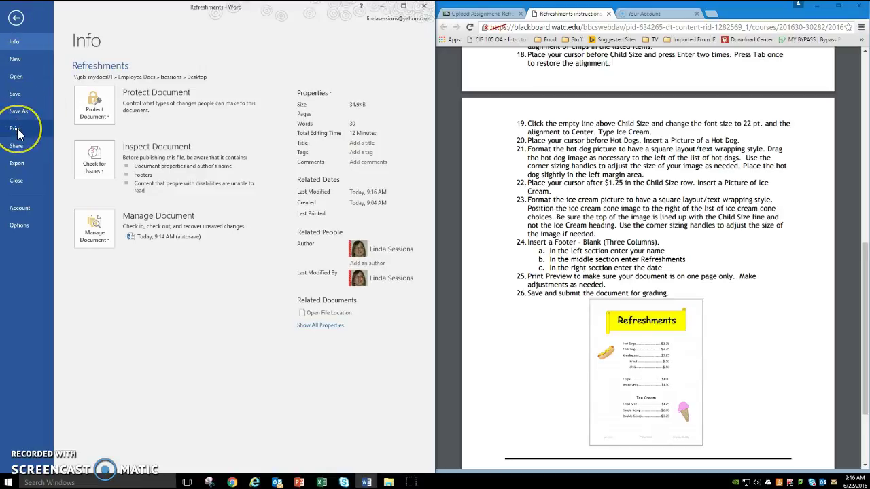
click(17, 131)
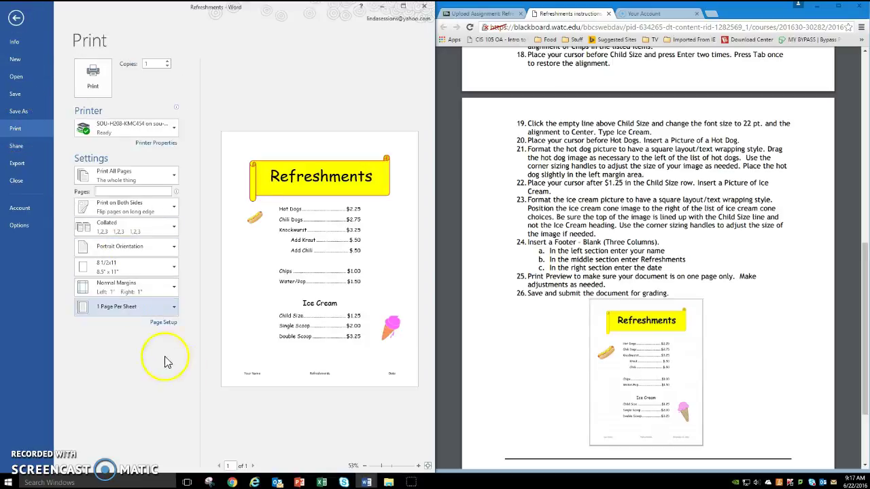